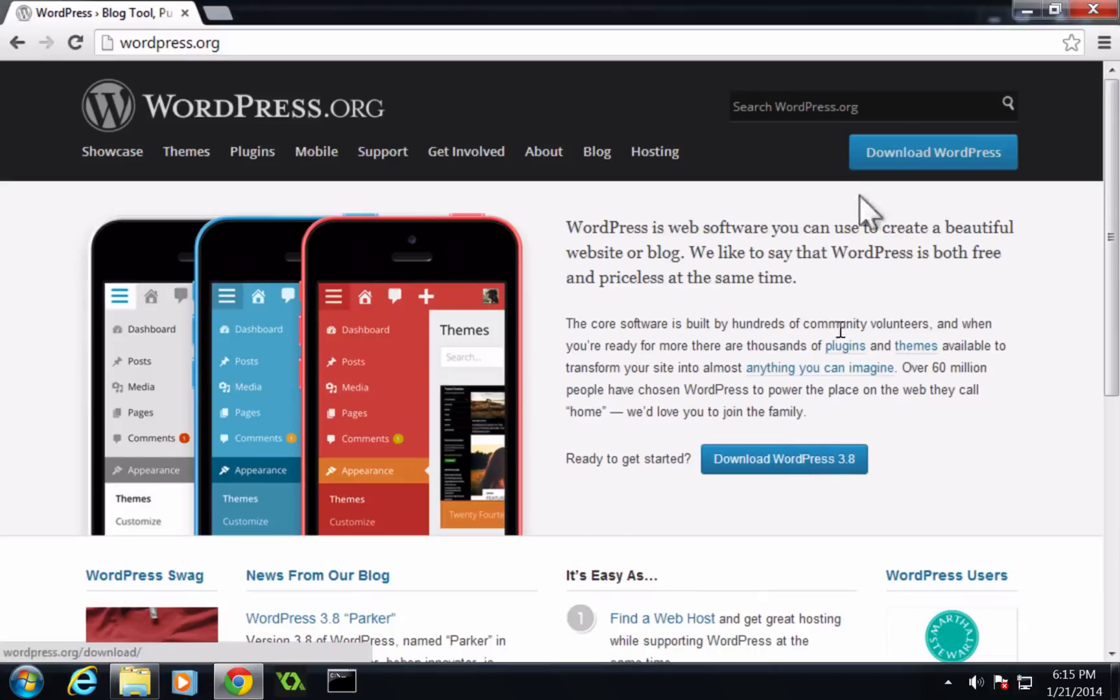
- Download the WordPress 3.8 package and switch to the file explorer window showing the www folder
left_click(797, 453)
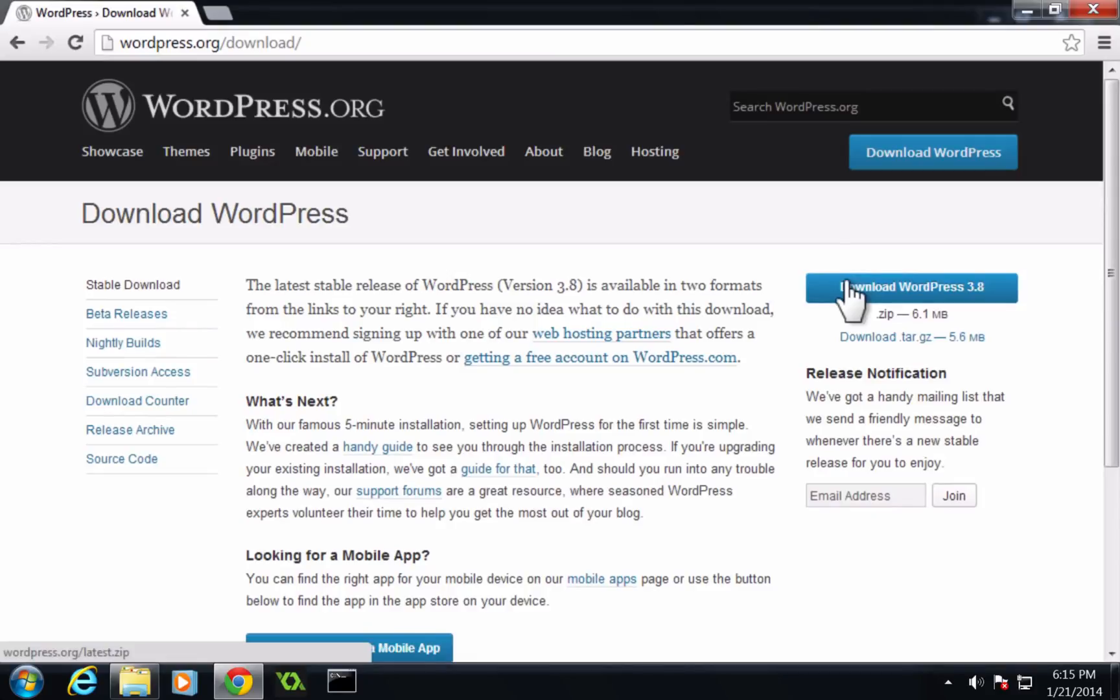
mouse_move(130, 678)
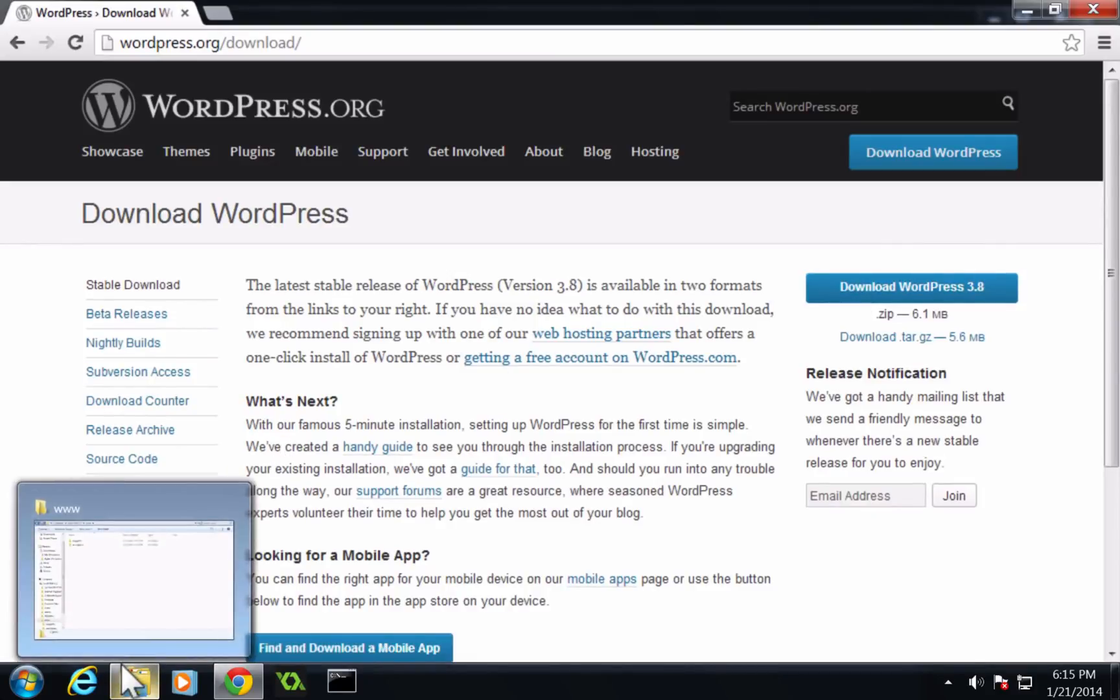
left_click(120, 551)
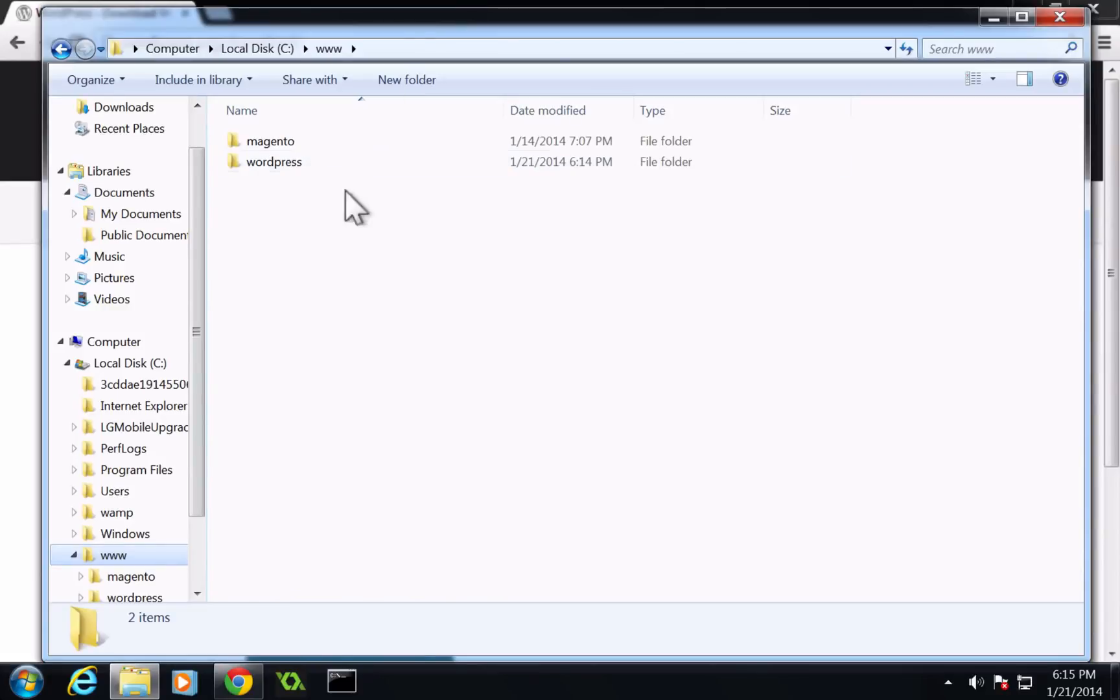
- Open the wordpress folder under C:\www and look through its extracted files
left_click(260, 159)
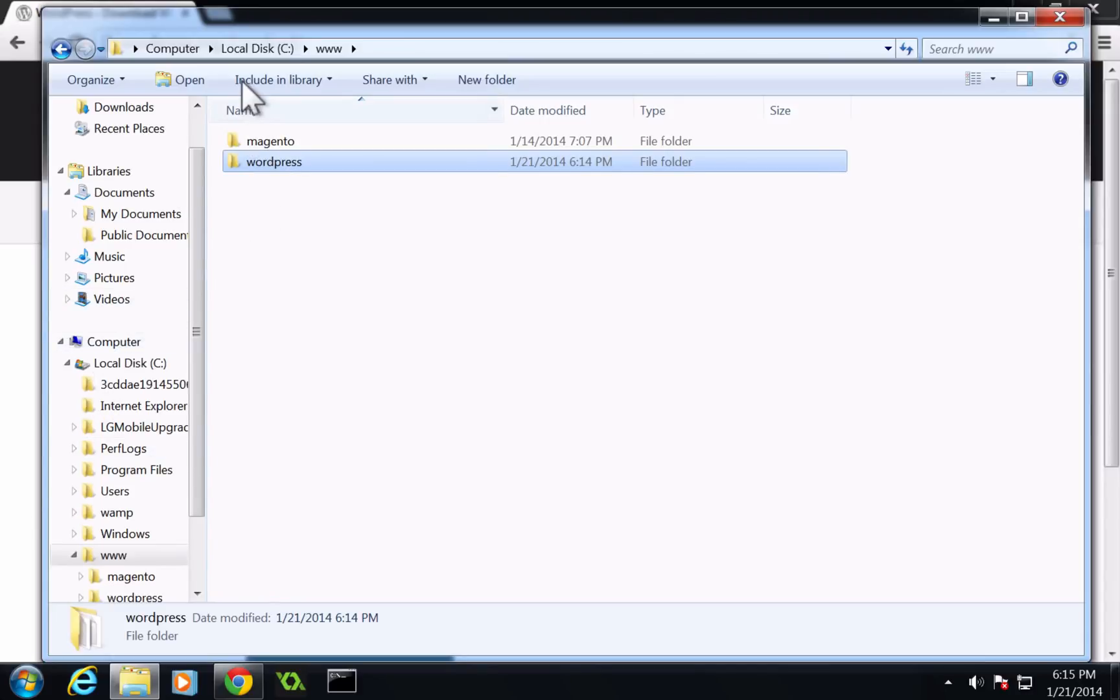
double_click(262, 163)
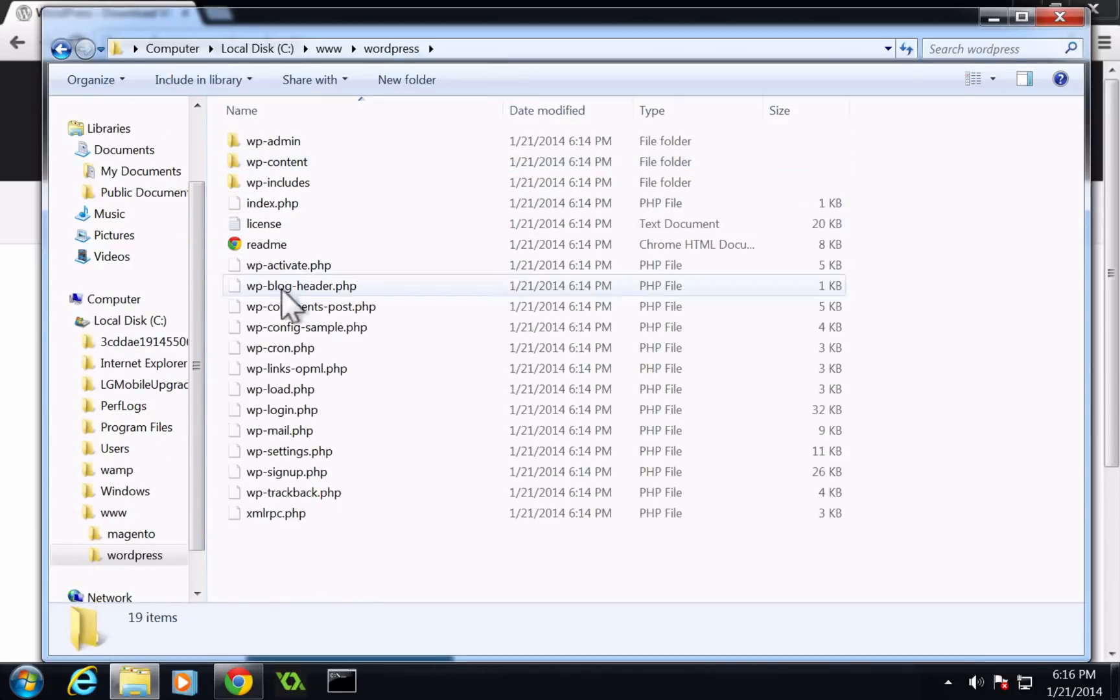
left_click(243, 245)
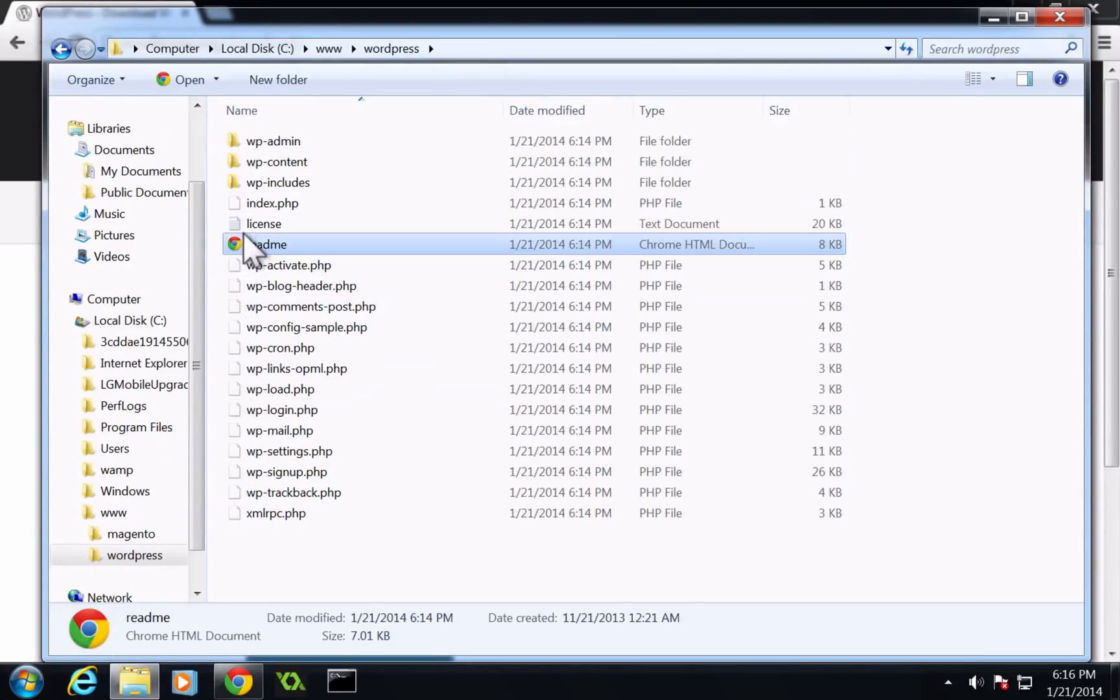
left_click(245, 143)
left_click(248, 163)
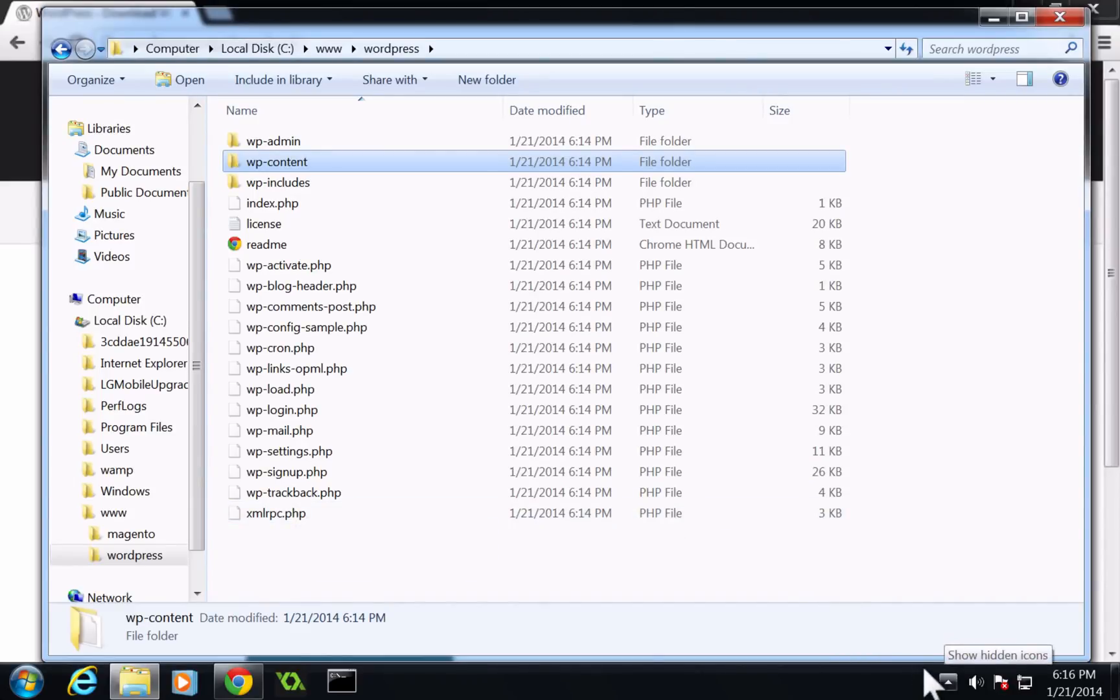
- Start WampServer from the programs list
left_click(934, 677)
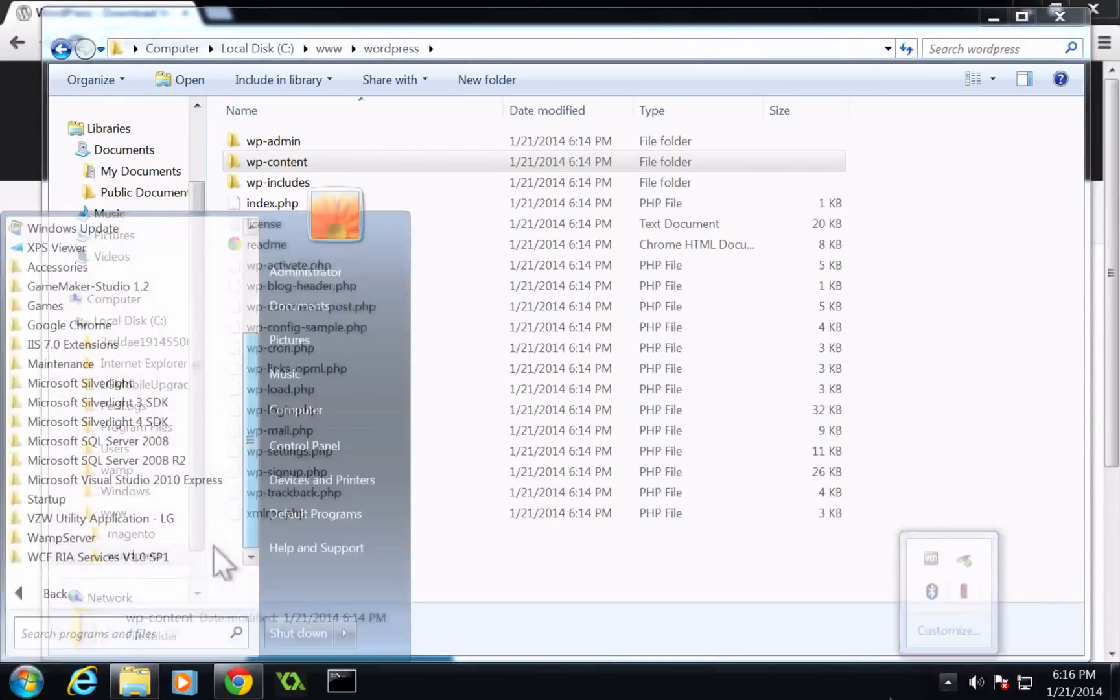
left_click(39, 538)
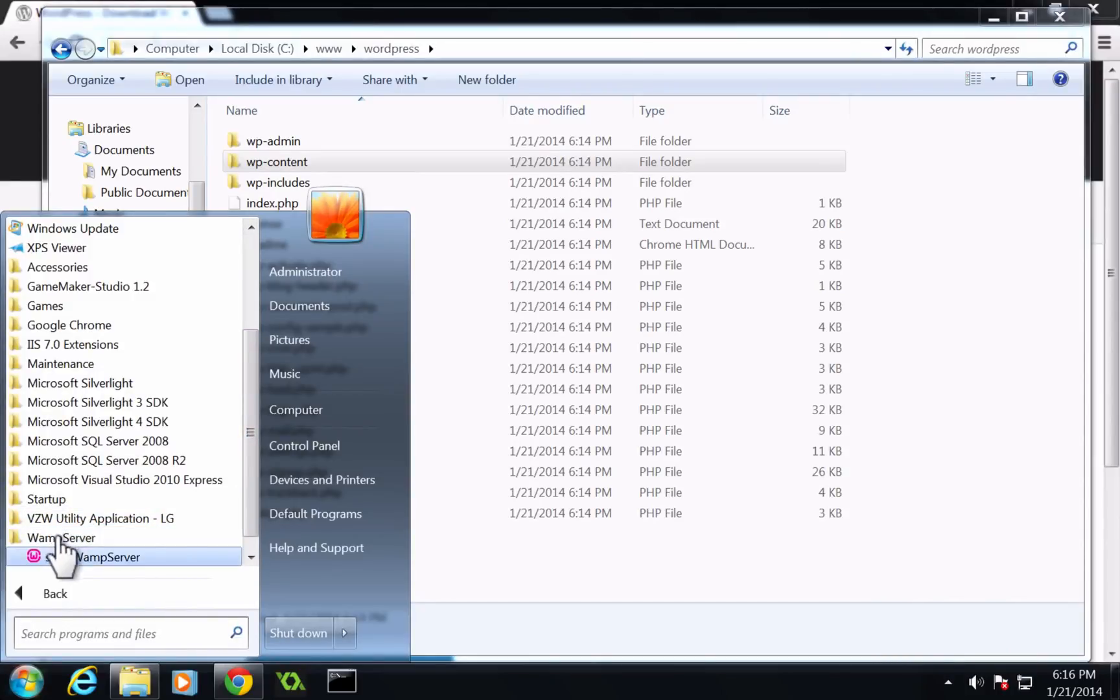
left_click(59, 558)
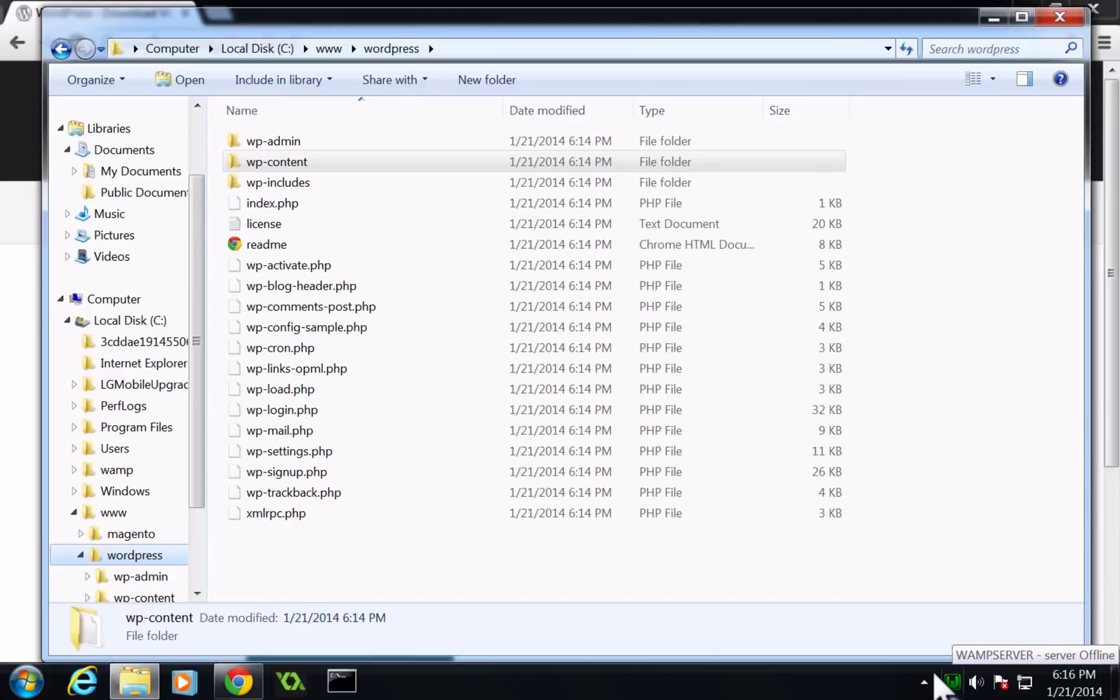
- Open the WampServer Localhost homepage from the tray menu
left_click(947, 679)
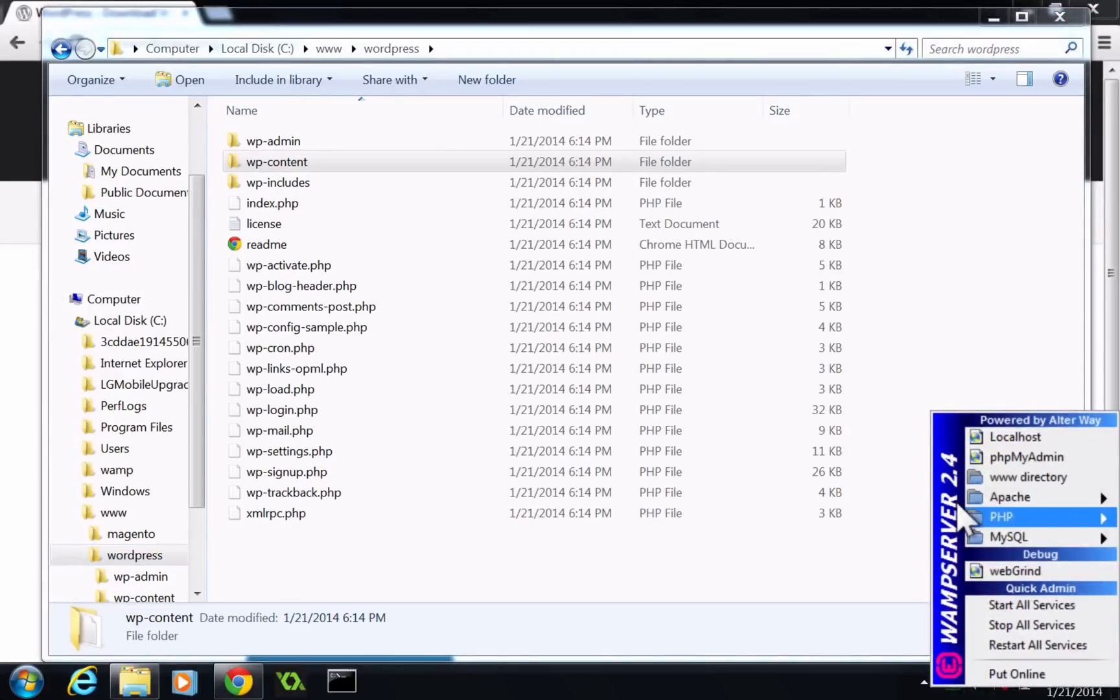
left_click(979, 429)
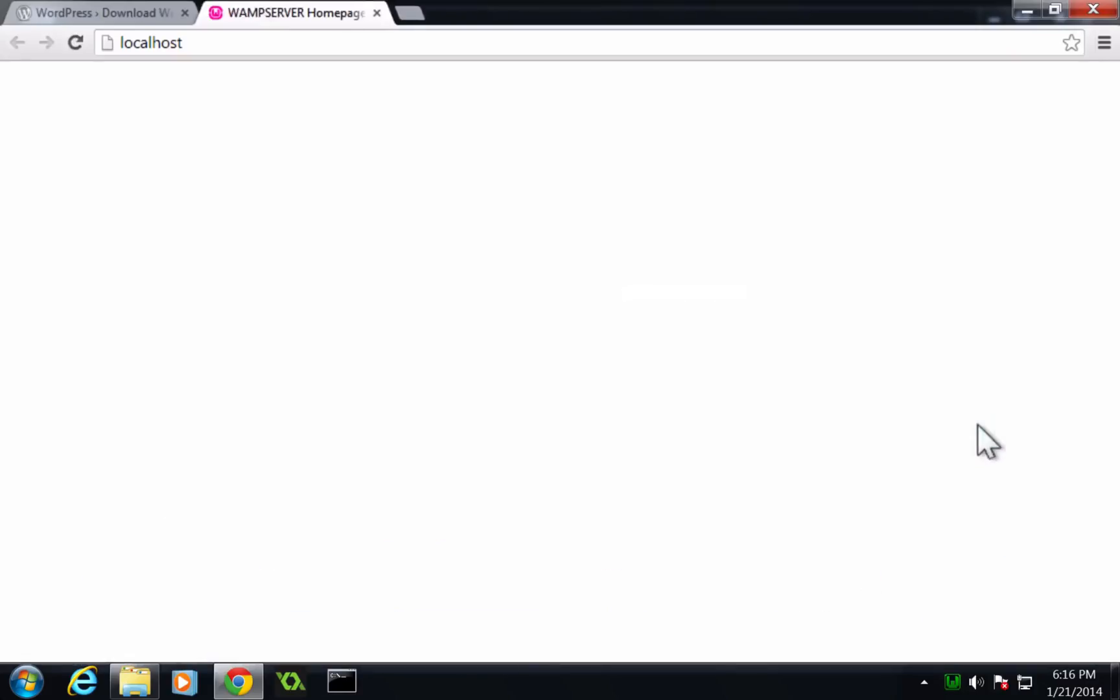
- Open phpMyAdmin from the WampServer tray menu
left_click(951, 680)
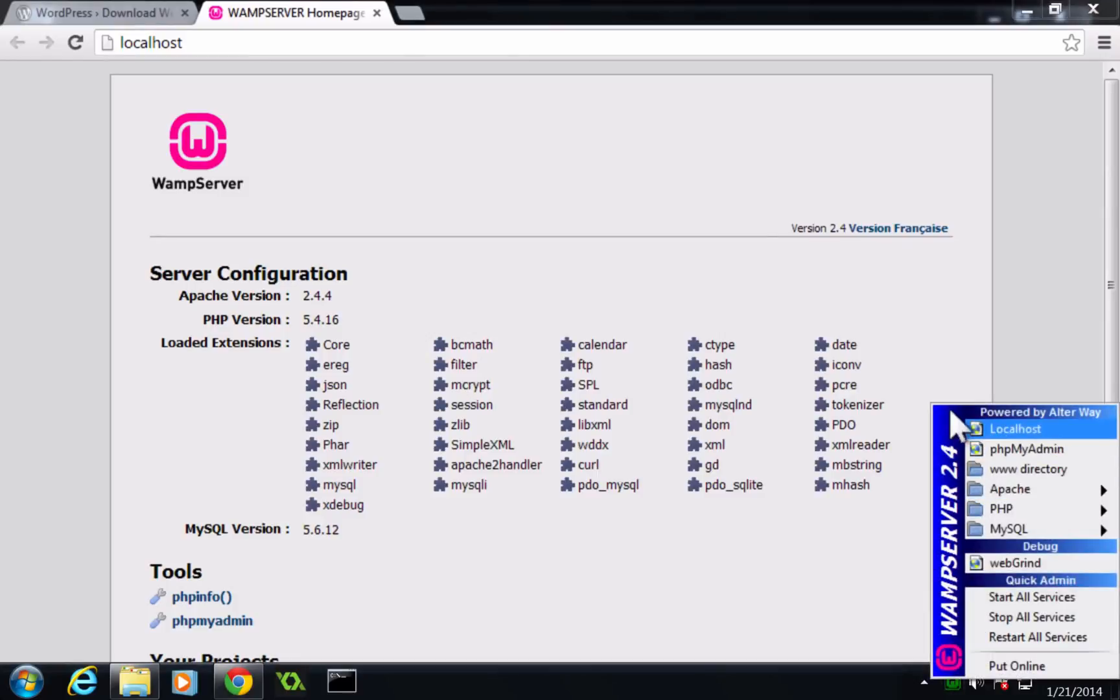
left_click(966, 445)
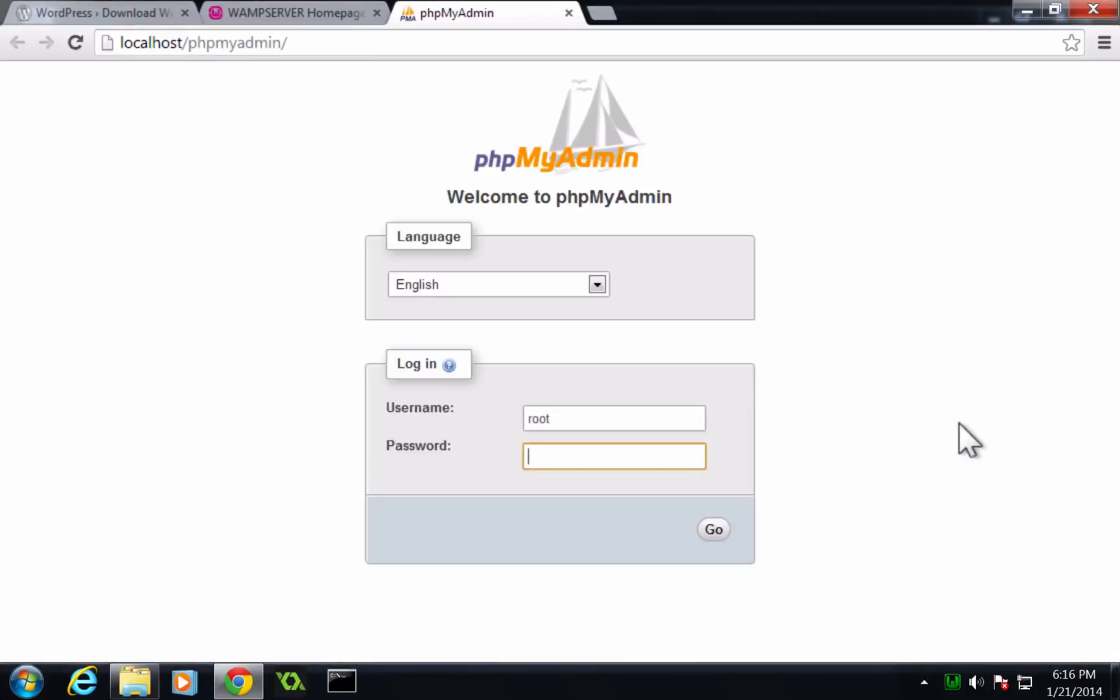
left_click(952, 680)
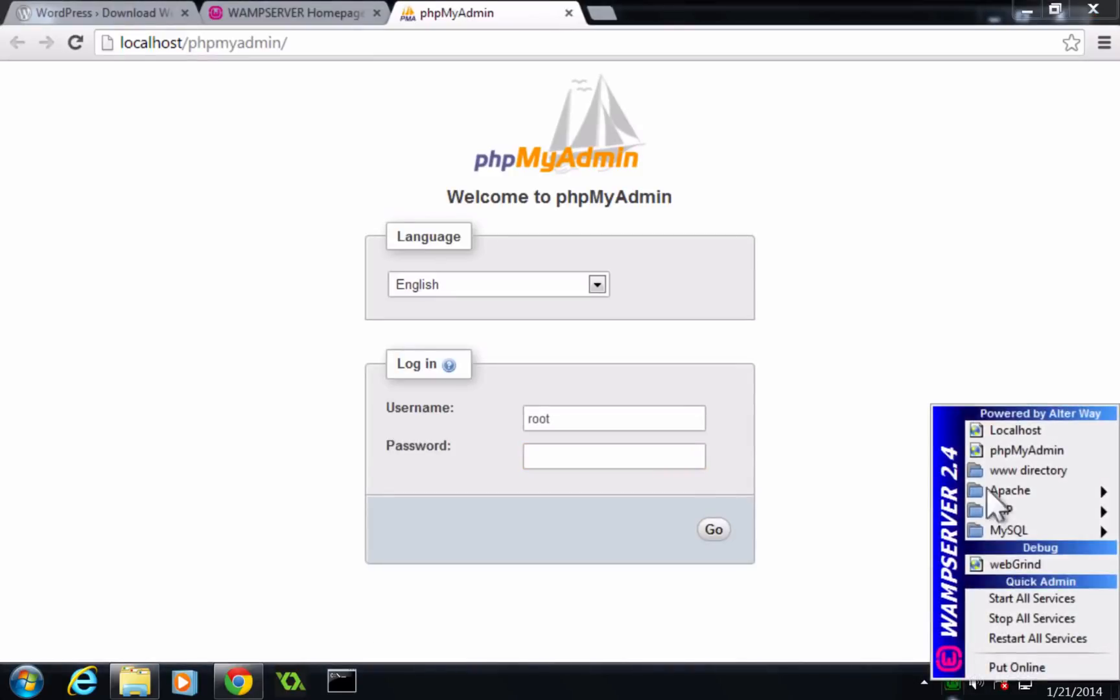
left_click(1031, 447)
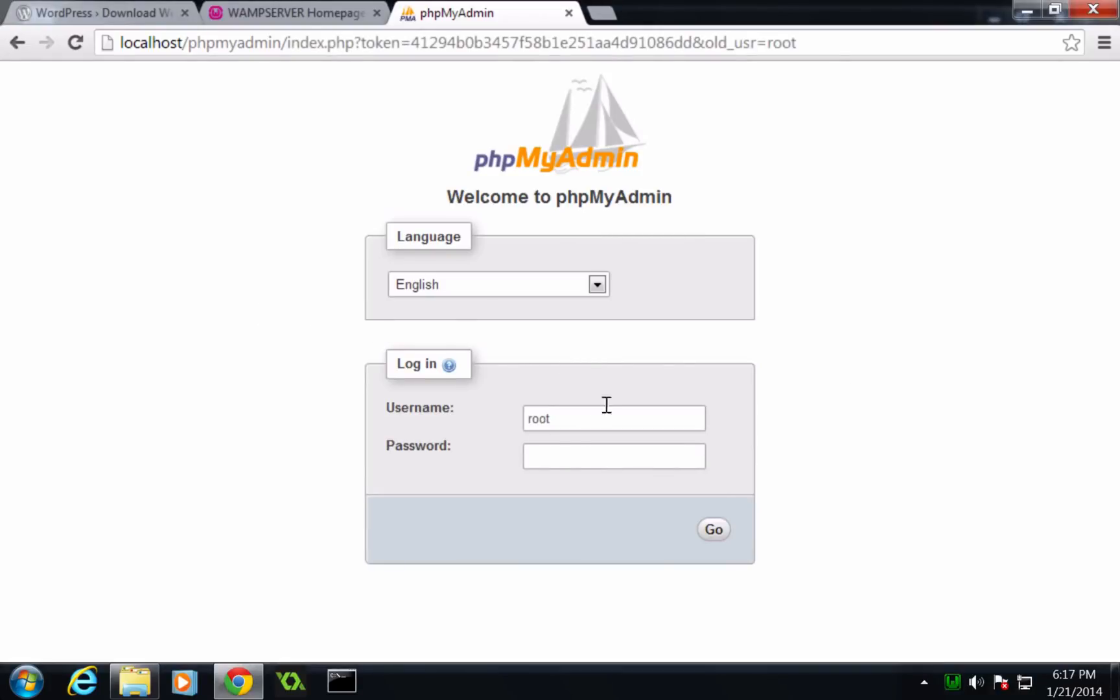
- Log in to phpMyAdmin as root with an empty password
left_click(553, 446)
left_click(697, 522)
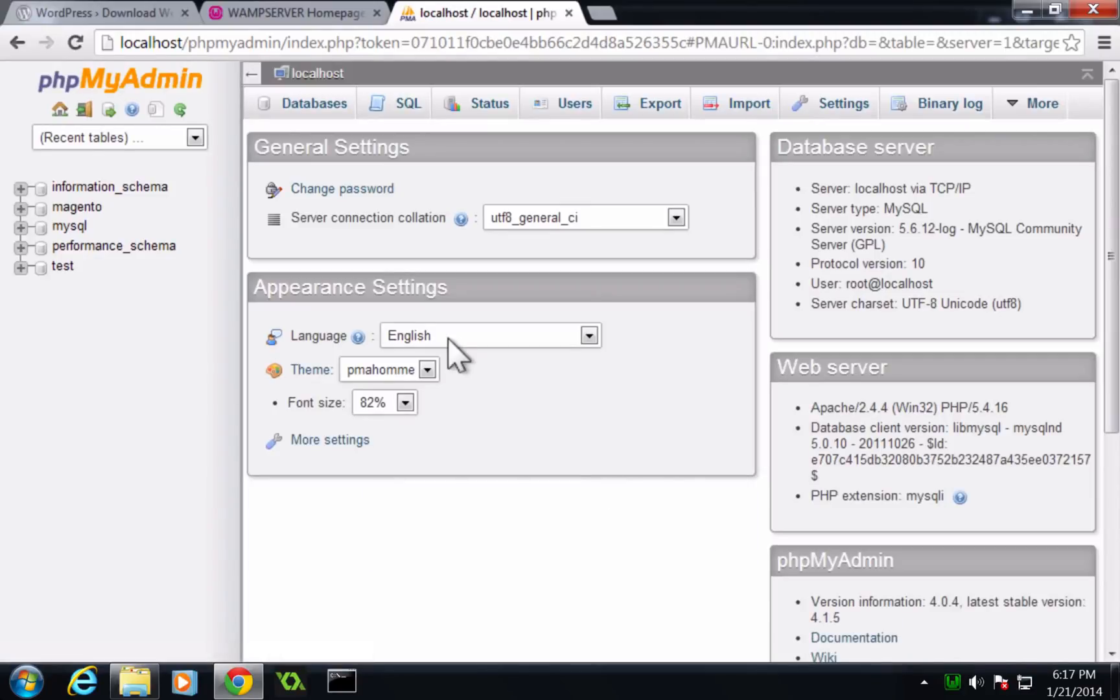
- Create a new database named wp_levelup
left_click(318, 103)
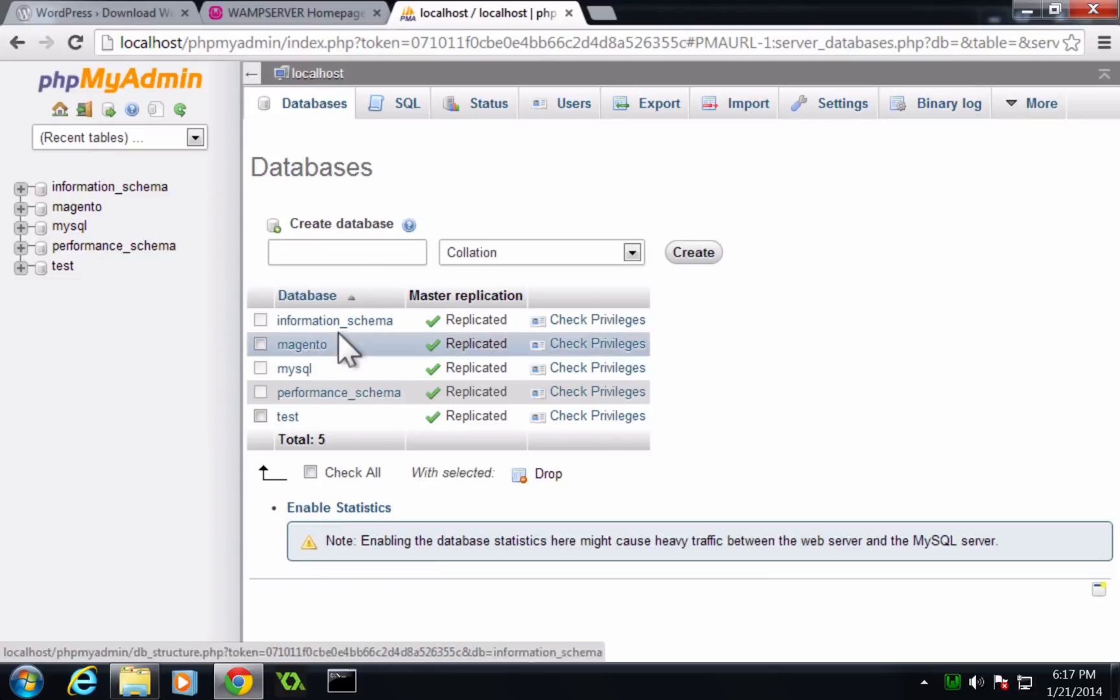
left_click(360, 254)
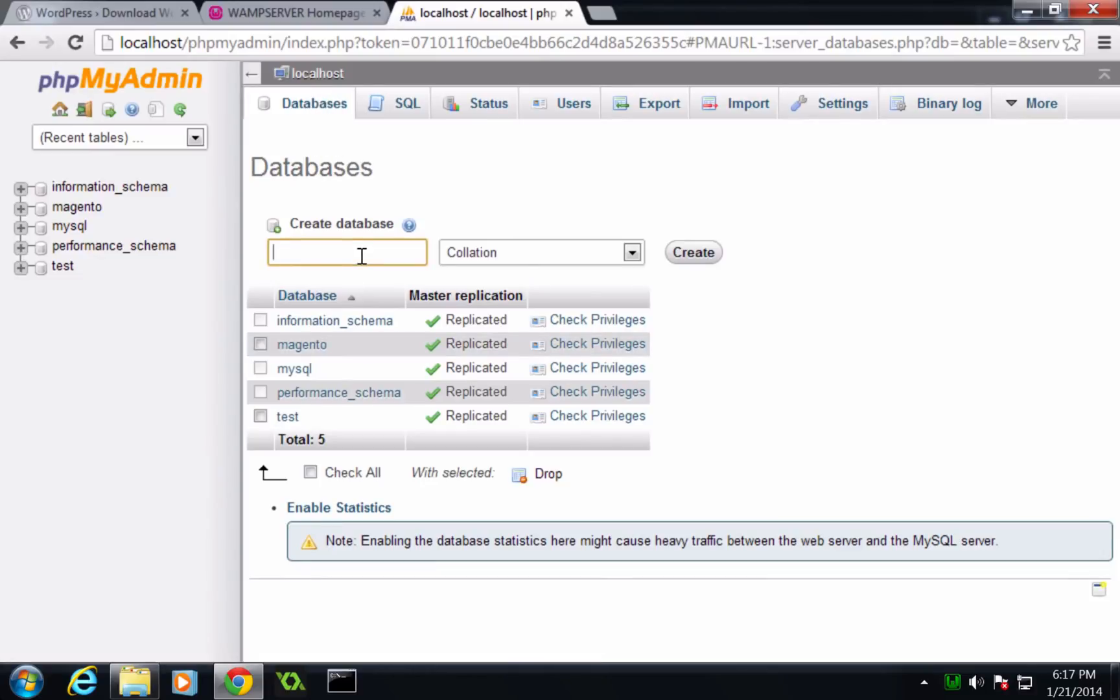
type("wp_levelup")
left_click(667, 241)
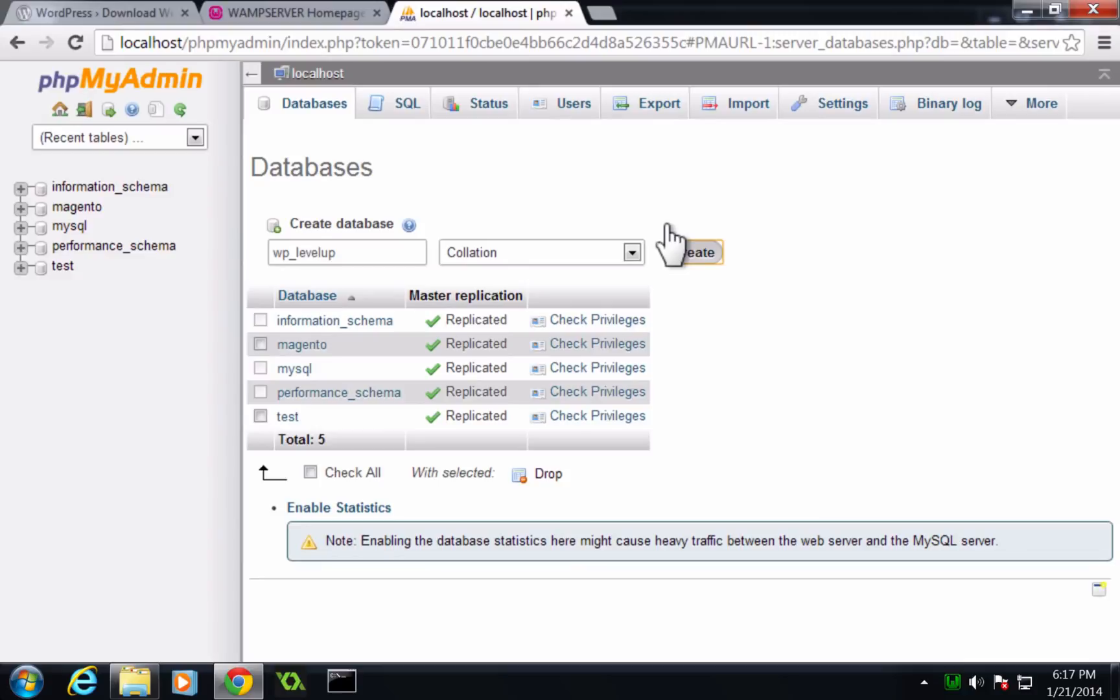
left_click(670, 243)
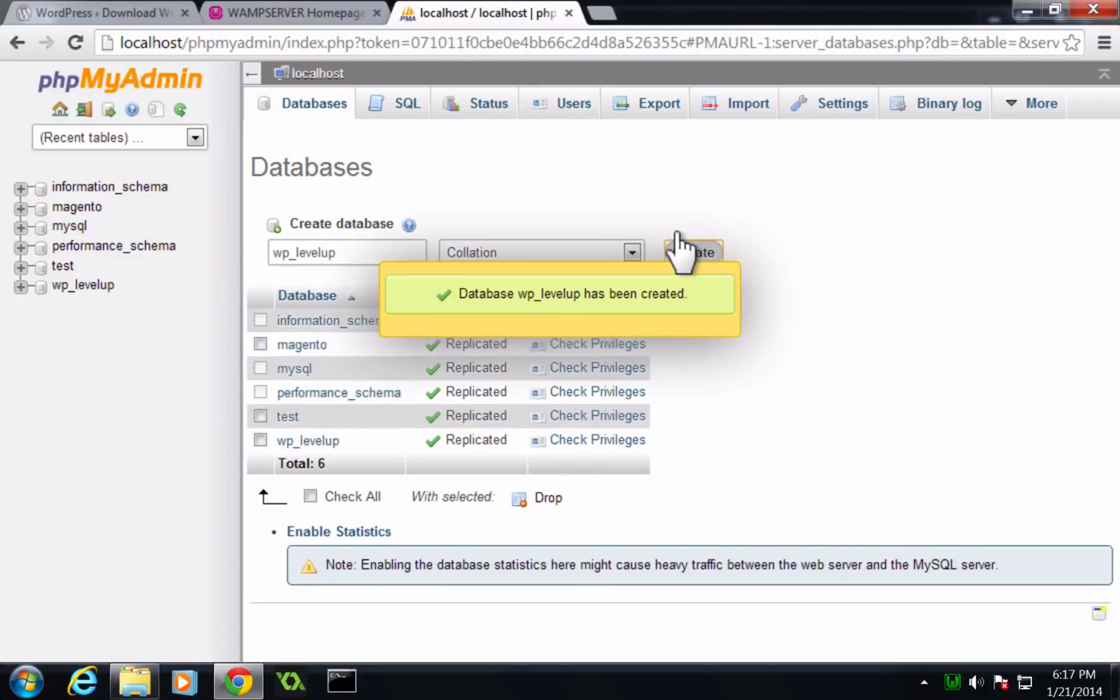
- Open the wp_levelup database
left_click(55, 285)
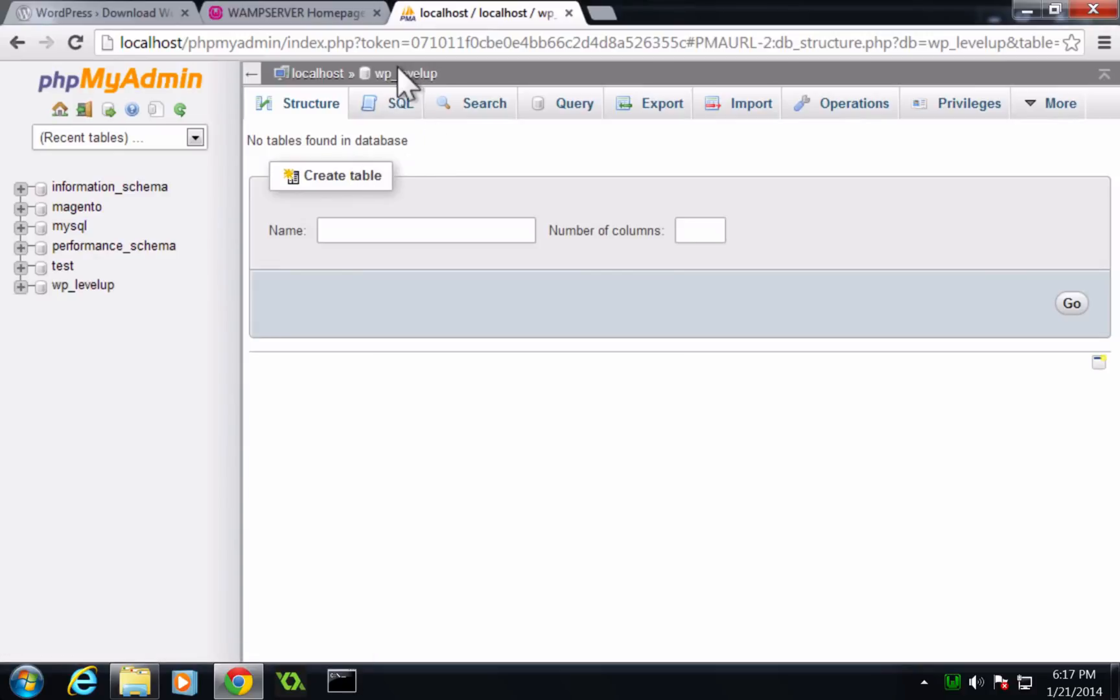
left_click_drag(442, 65, 372, 56)
left_click(401, 226)
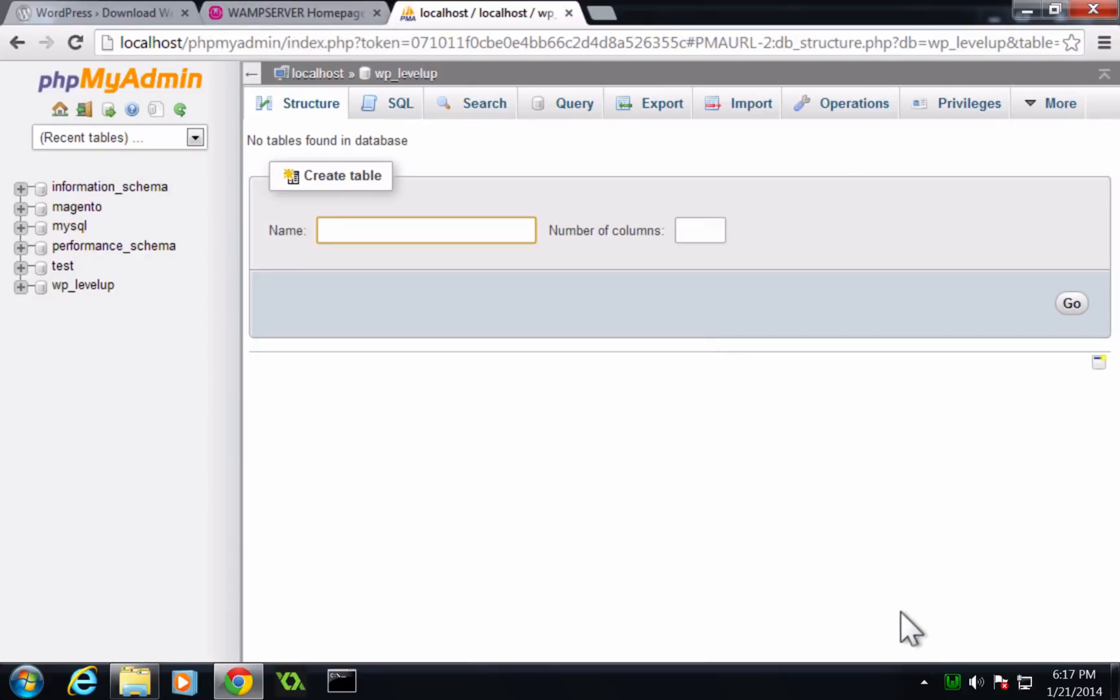
- Add a new Apache alias through the WampServer tray menu and name it wordpress
left_click(926, 679)
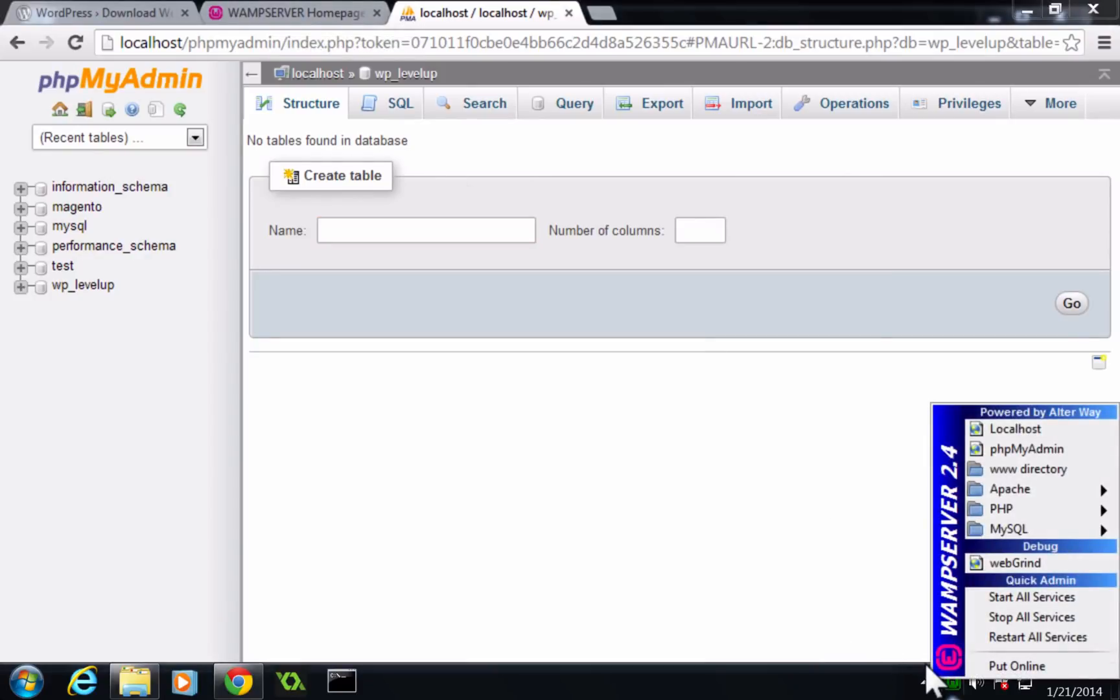
mouse_move(972, 528)
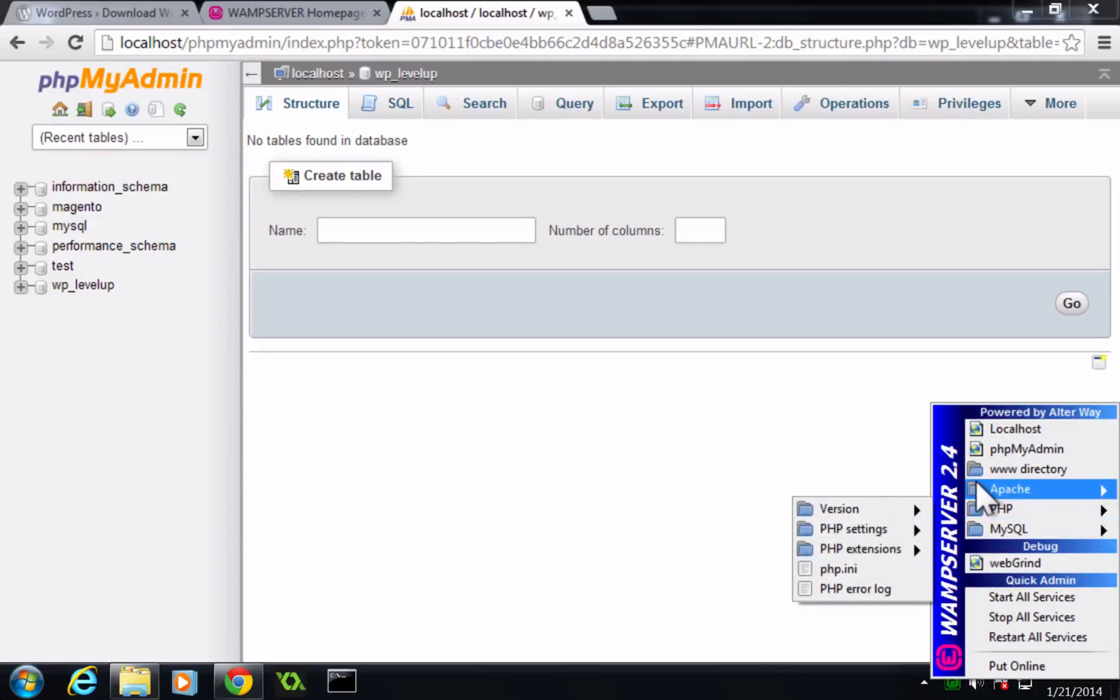
mouse_move(976, 483)
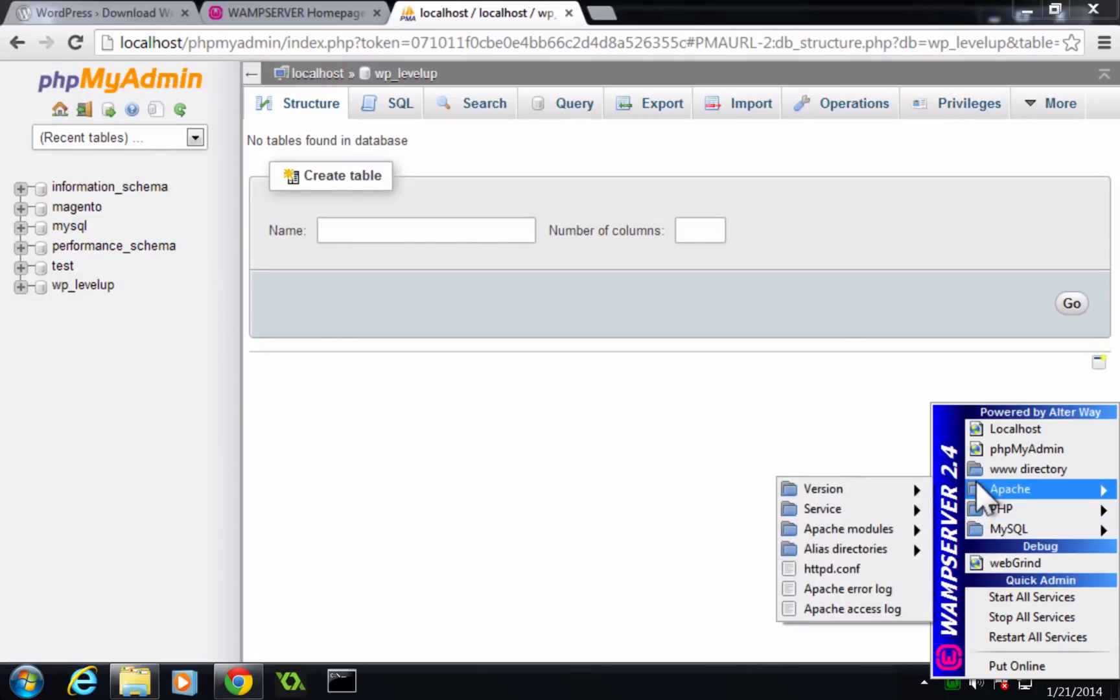
mouse_move(849, 541)
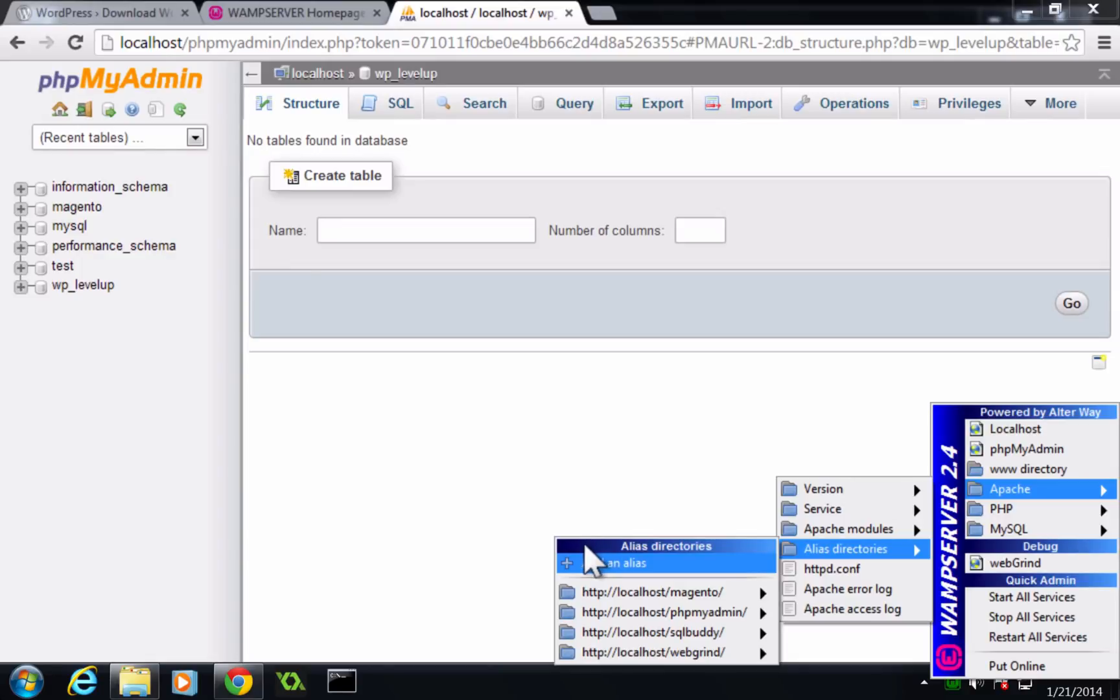
left_click(586, 560)
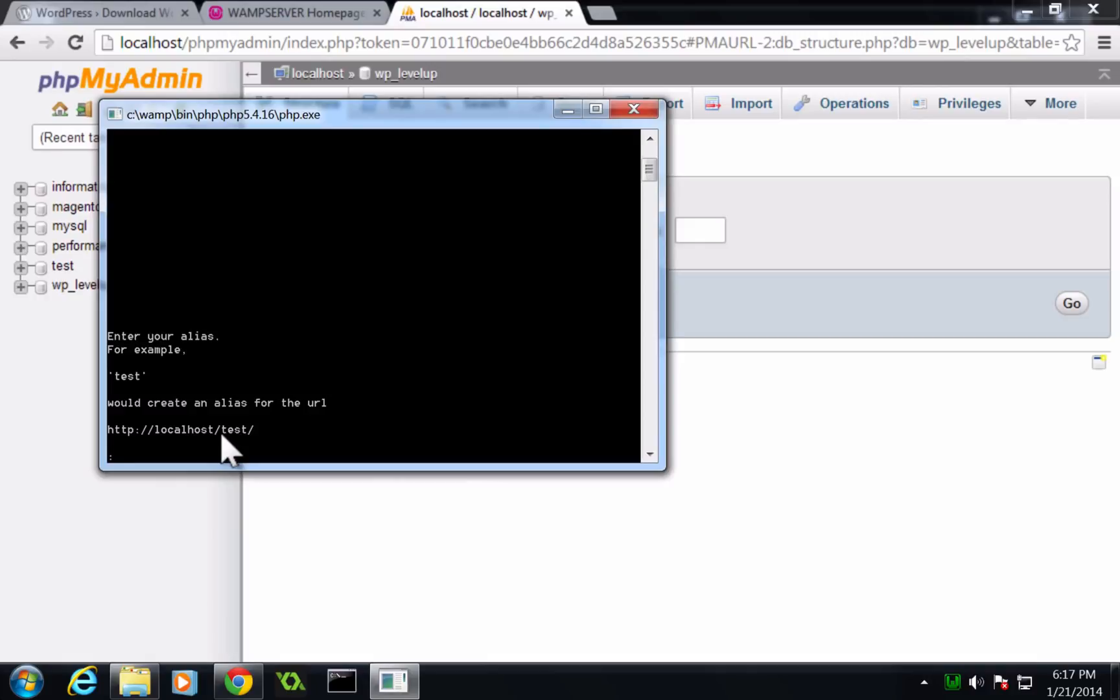
type("wordpress")
key("Return")
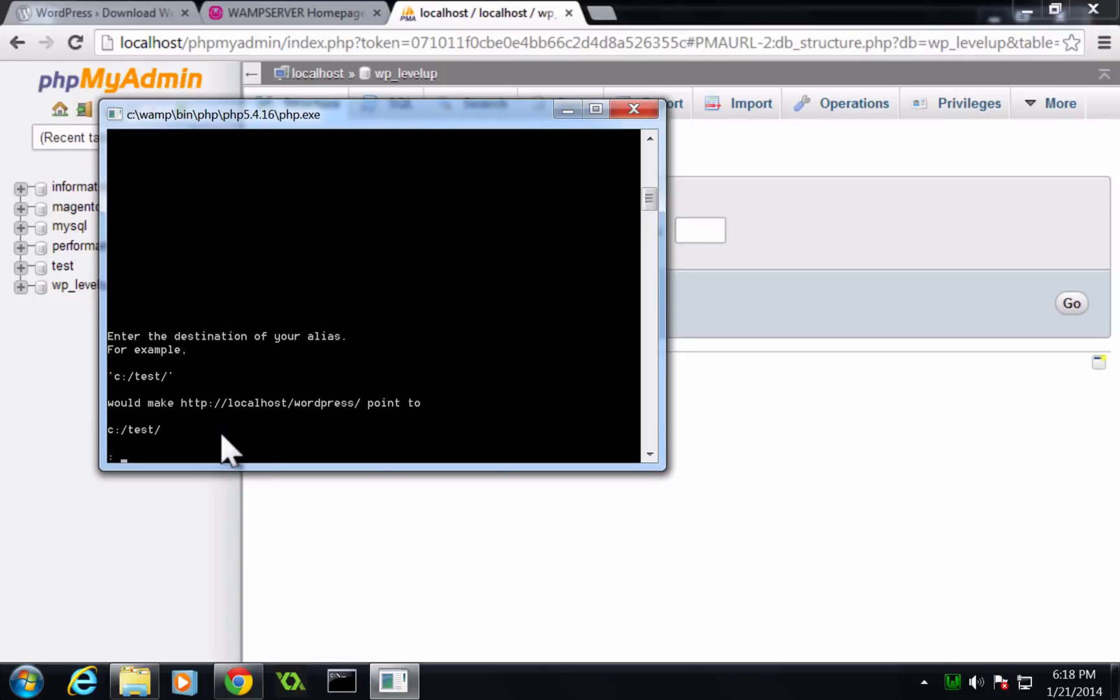
- Set the alias destination to c:/www/wordpress/ and exit the alias console
type("c:/www/wordpress/")
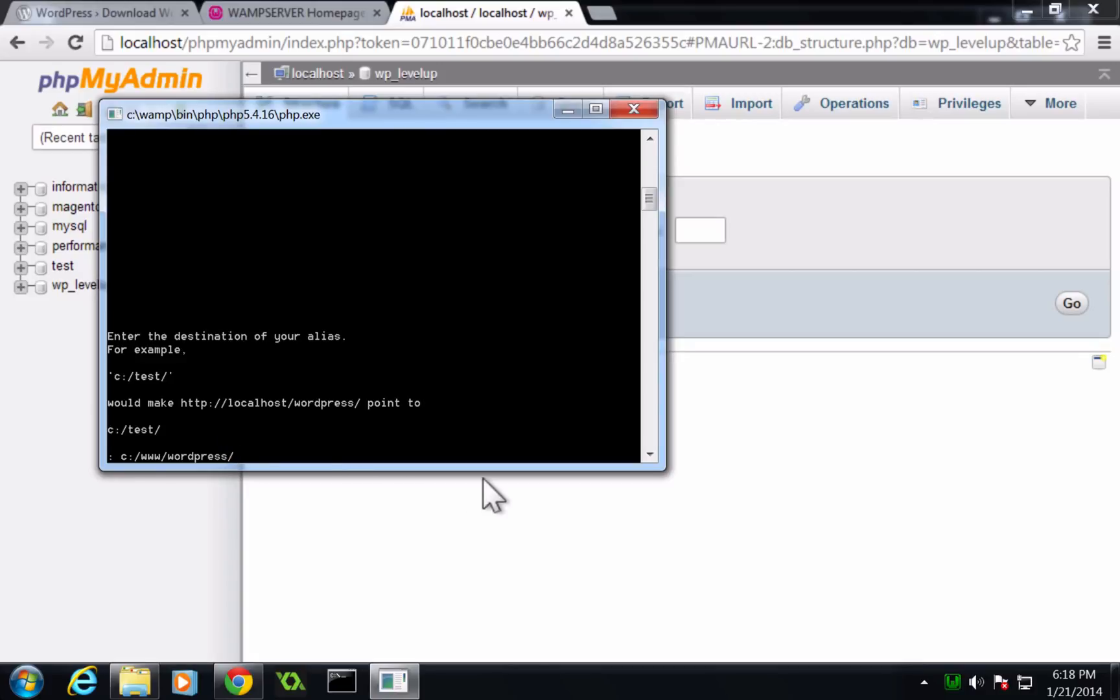
key("Return")
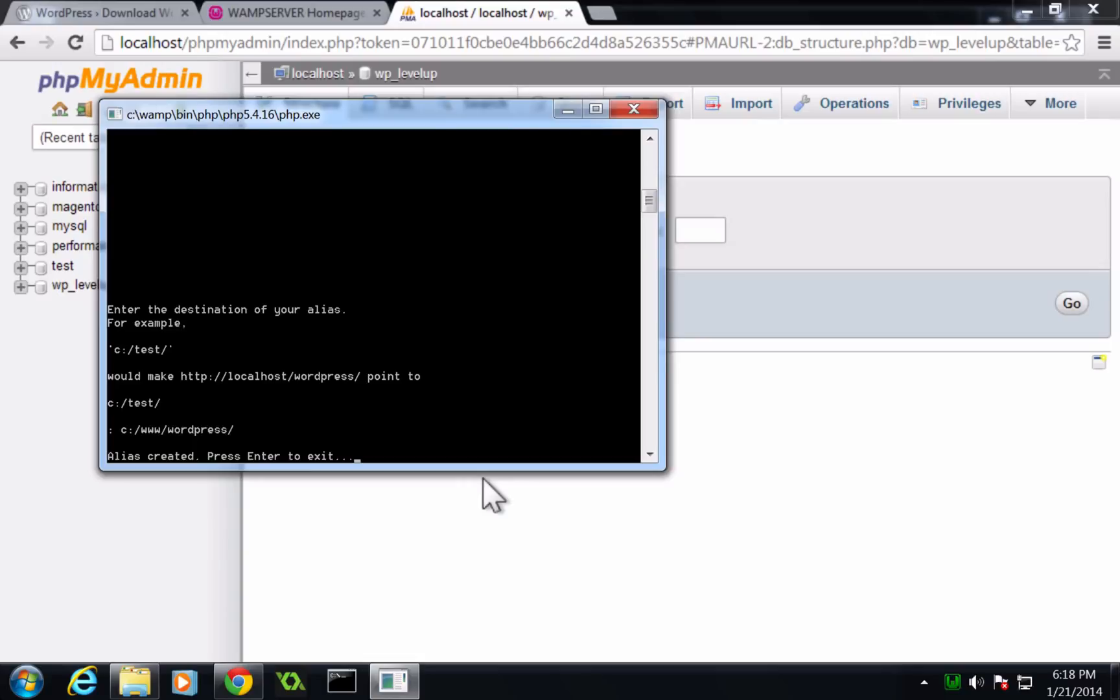
key("Return")
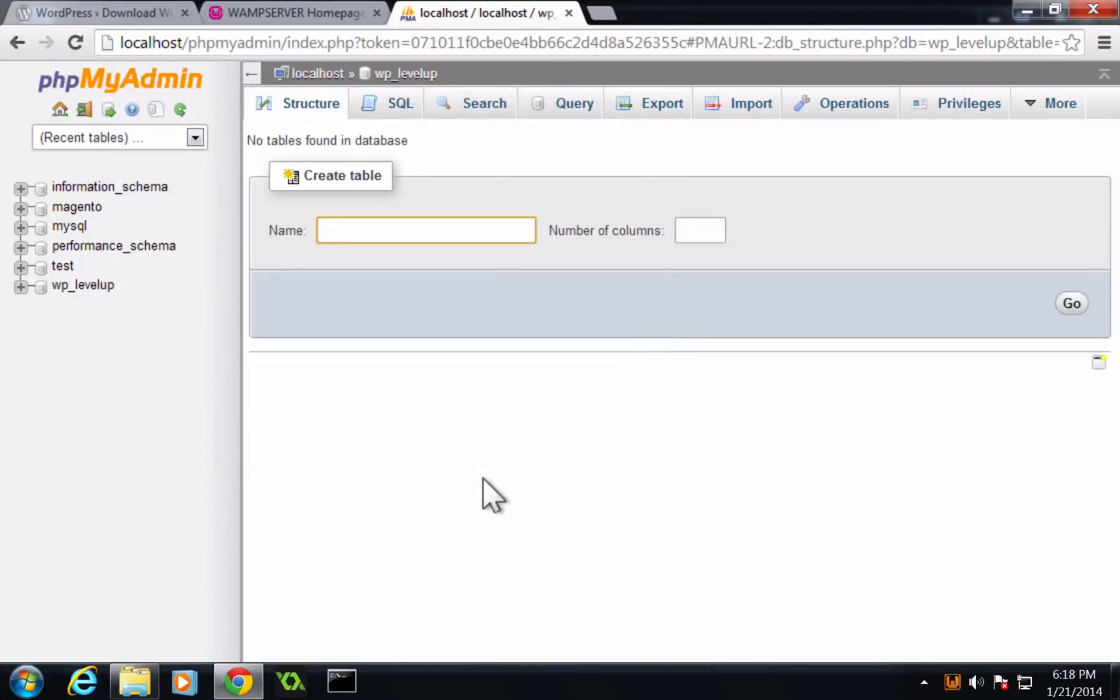
- Open a new browser tab
mouse_move(951, 694)
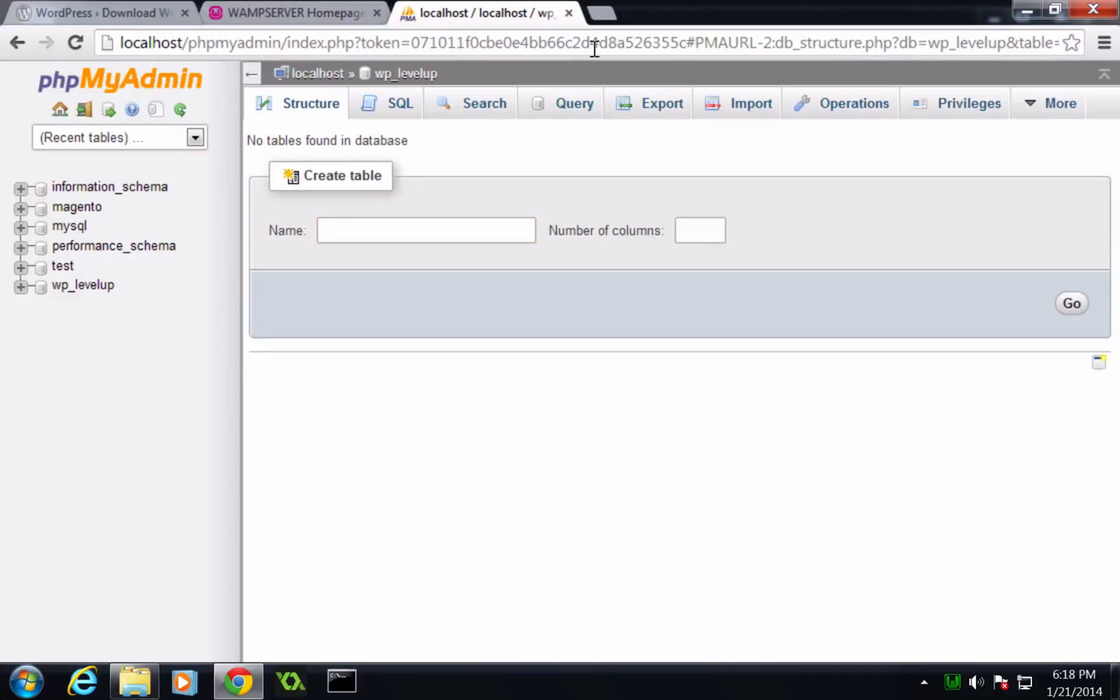
left_click(591, 13)
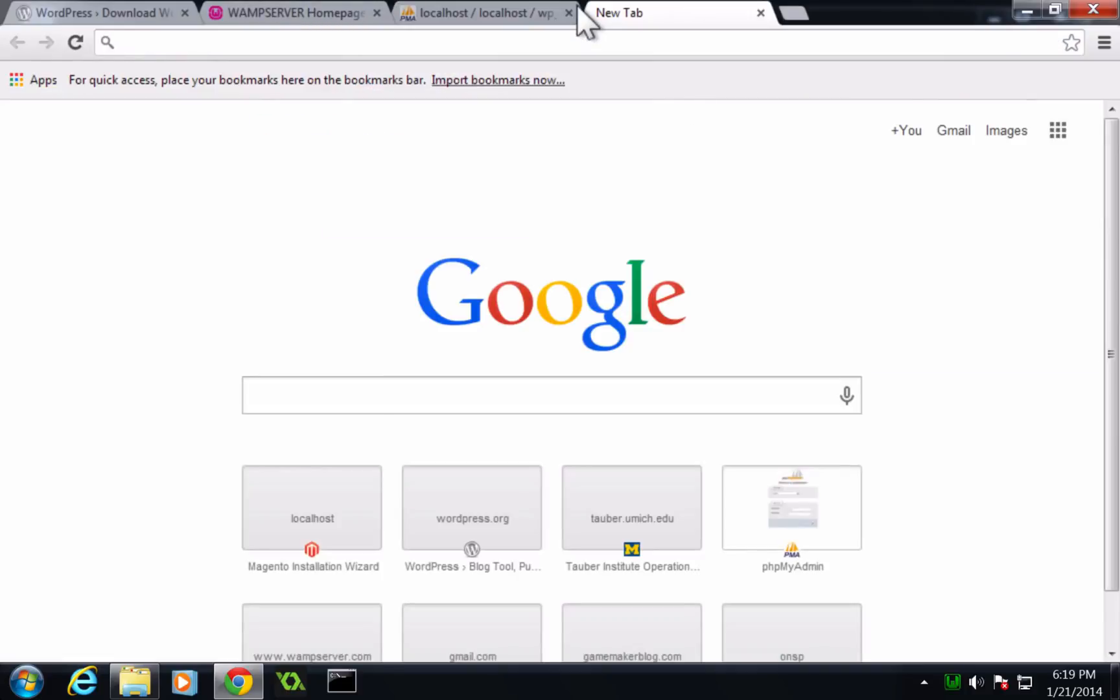
- Open localhost/wordpress/ in the new tab and start creating a configuration file
type("localhost.")
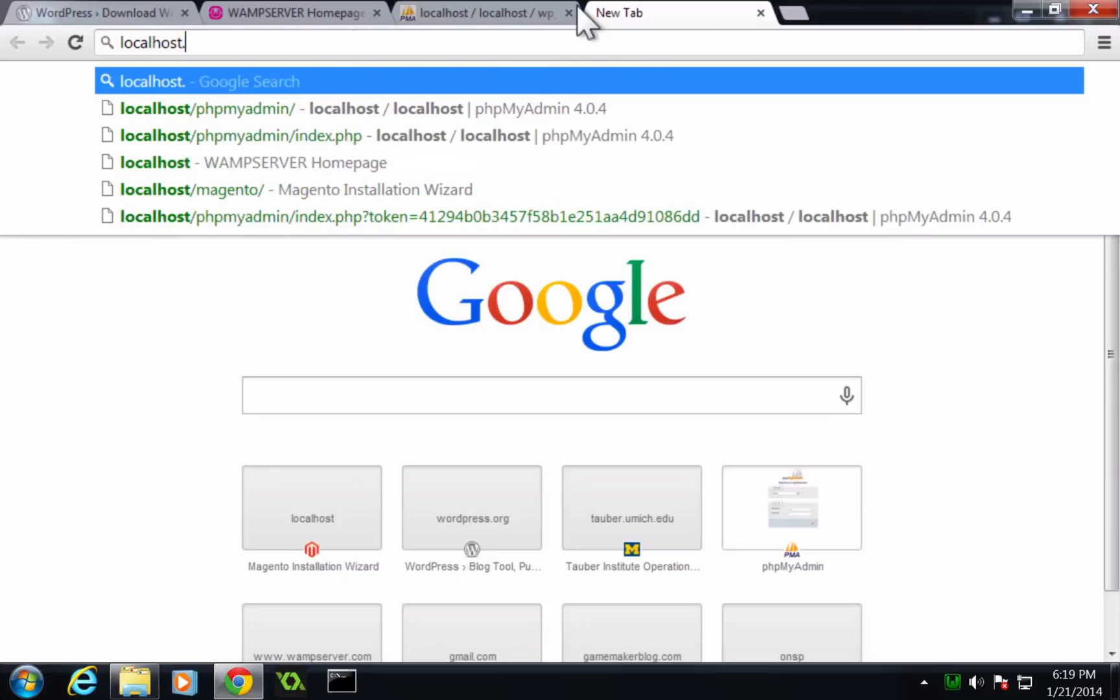
key("BackSpace")
type("/wordpress/")
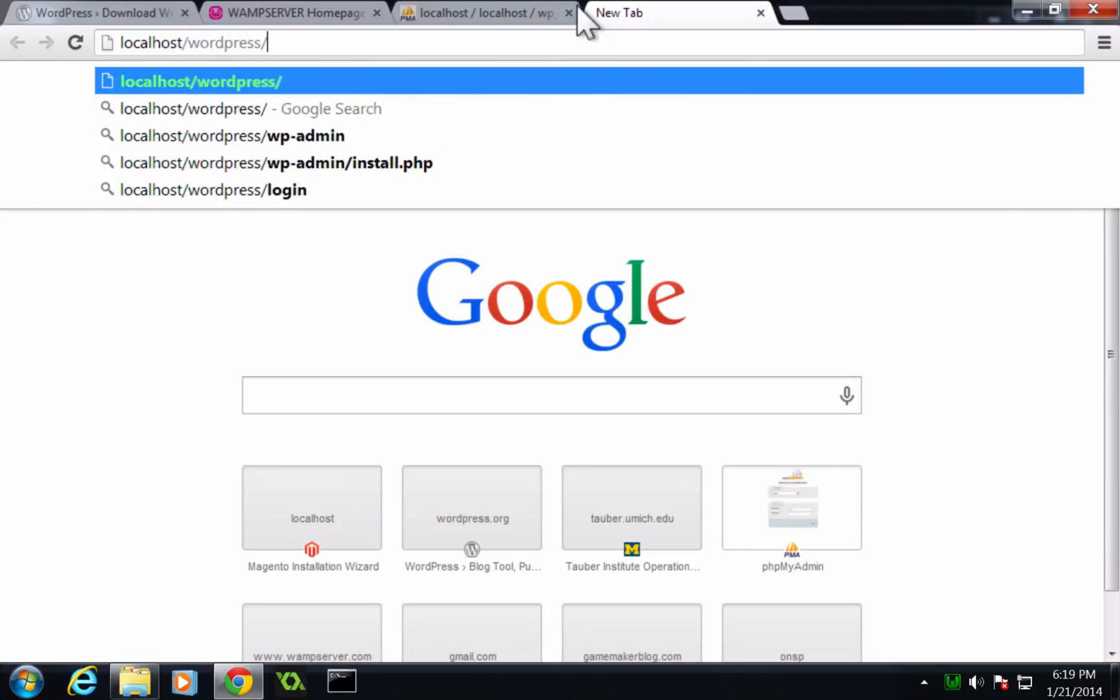
key("Return")
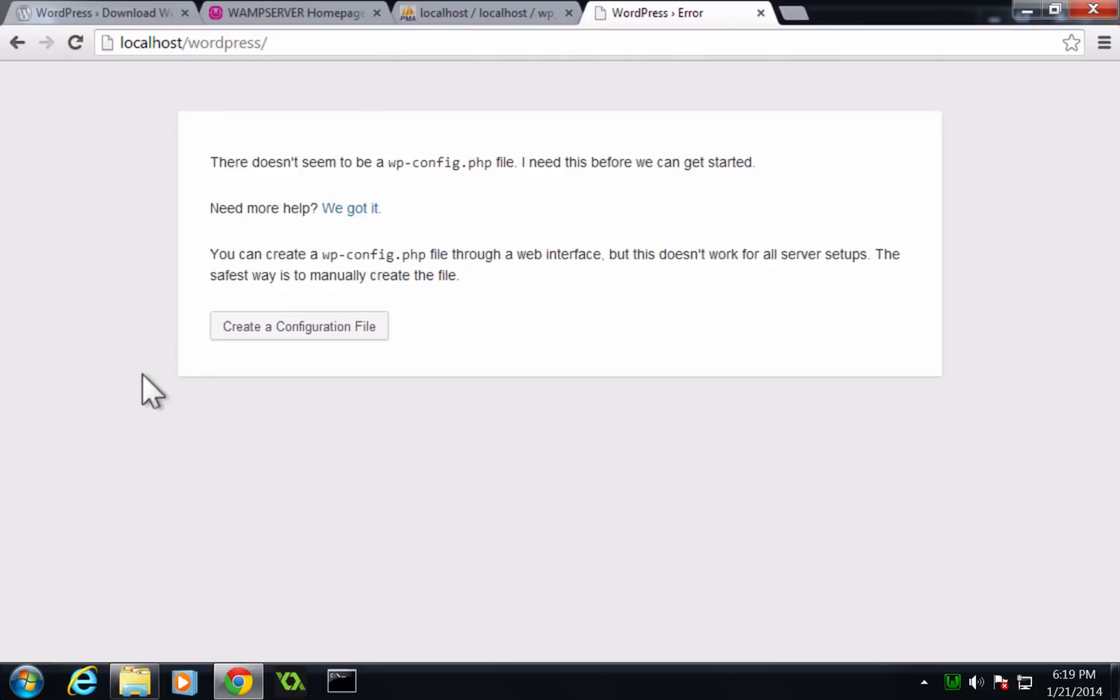
left_click(240, 324)
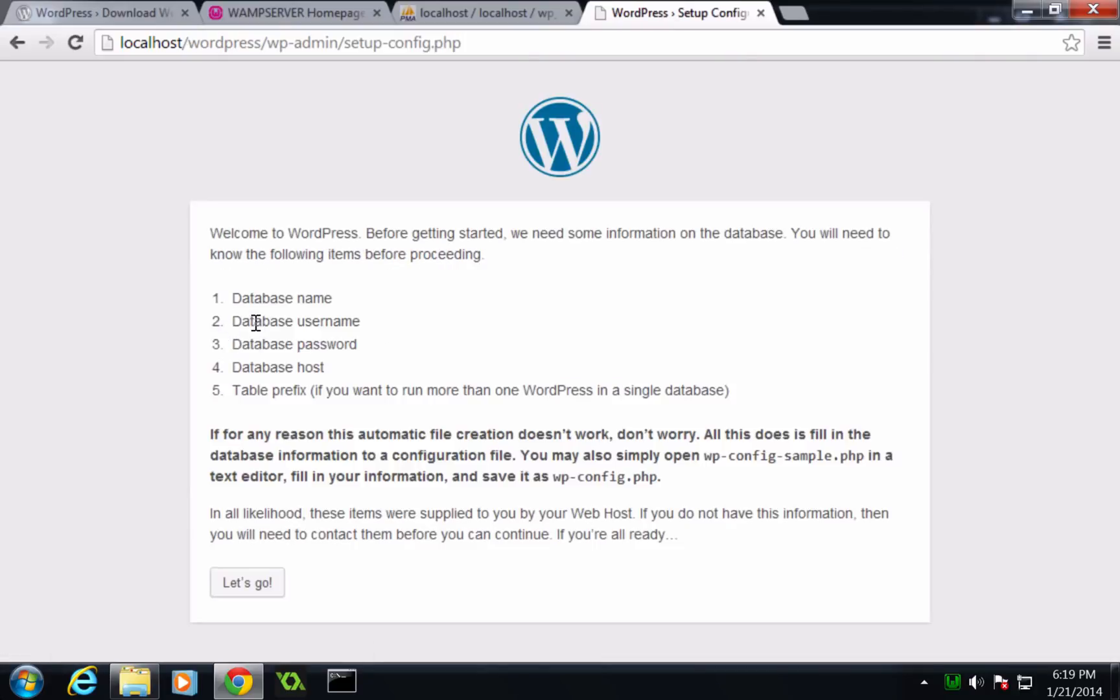
- Review the list of database details the setup asks for
left_click_drag(285, 298, 290, 438)
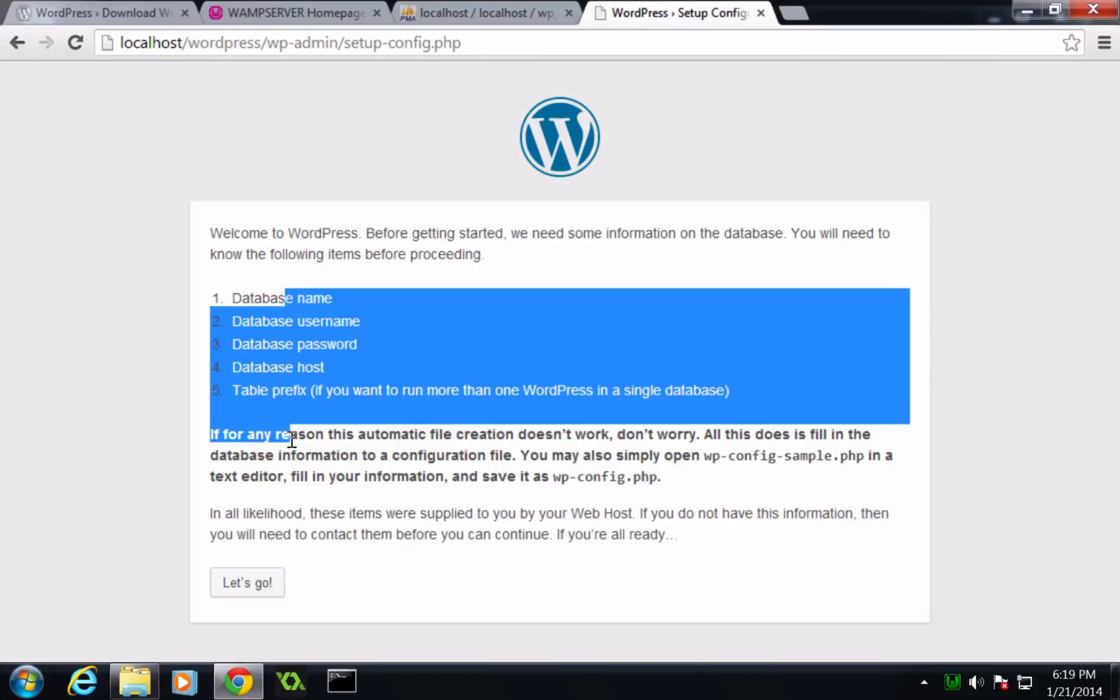
left_click(289, 438)
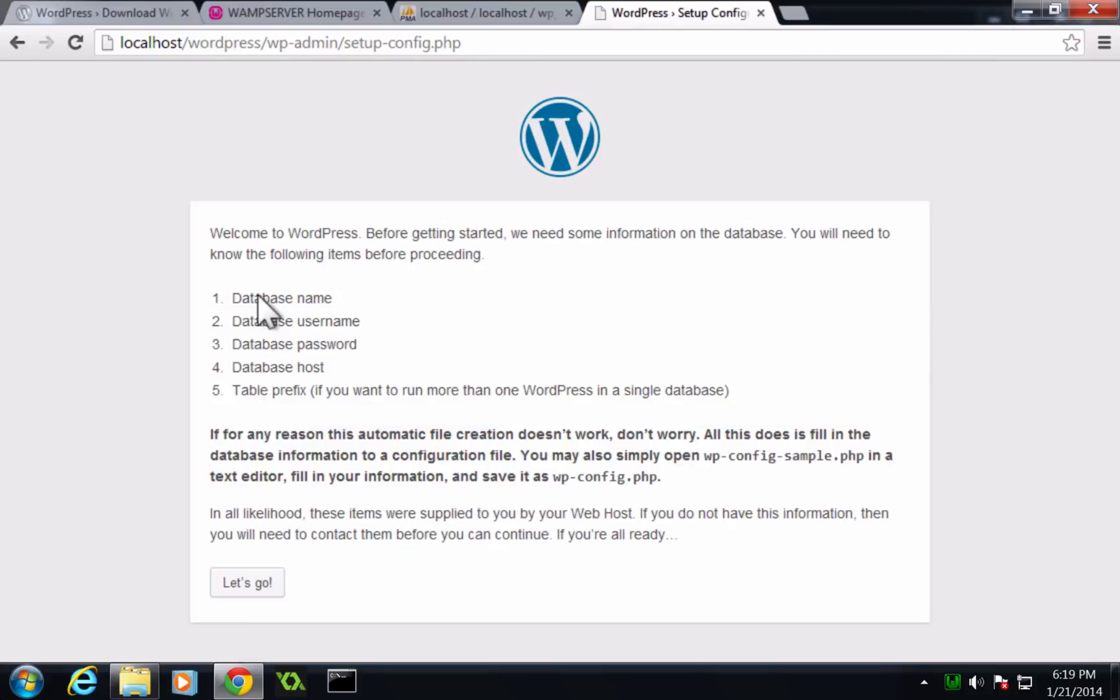
double_click(312, 298)
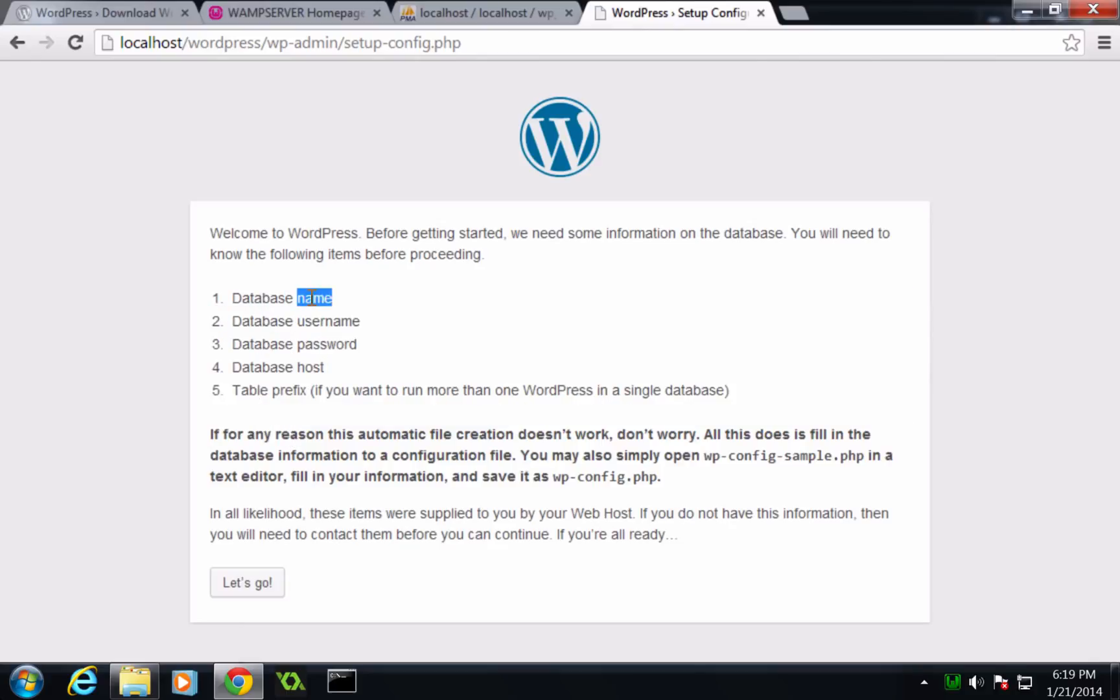
double_click(336, 321)
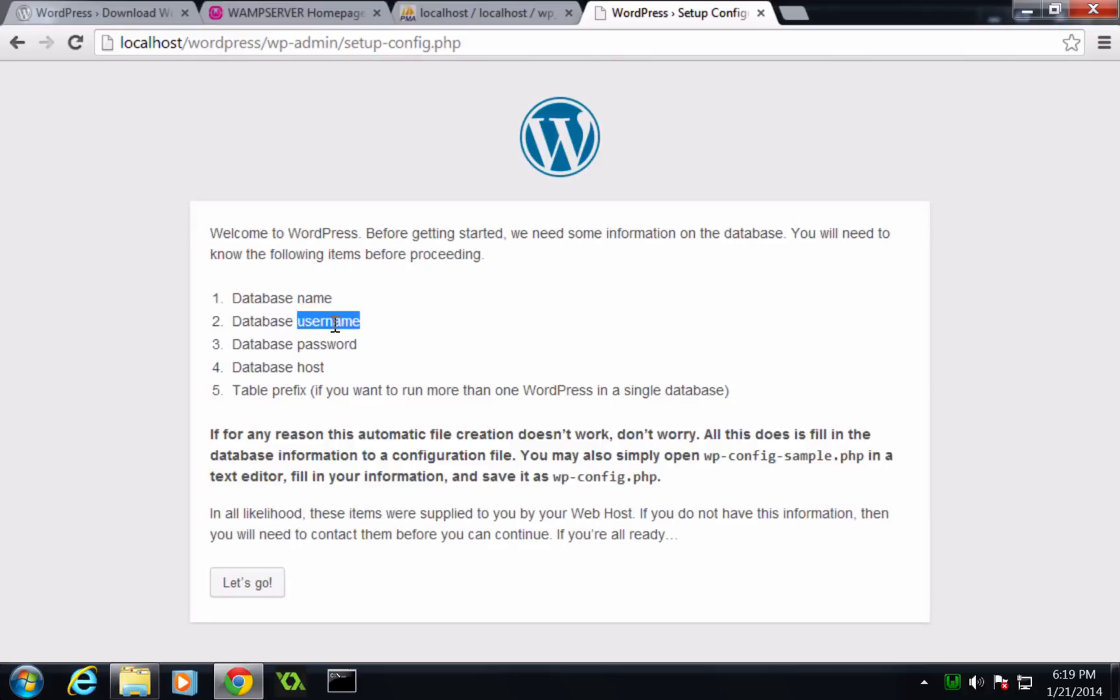
double_click(331, 352)
double_click(313, 365)
left_click(247, 360)
left_click_drag(196, 363, 412, 385)
left_click(412, 384)
- Proceed to the database connection form and set the database name to wp_levelup
left_click(219, 579)
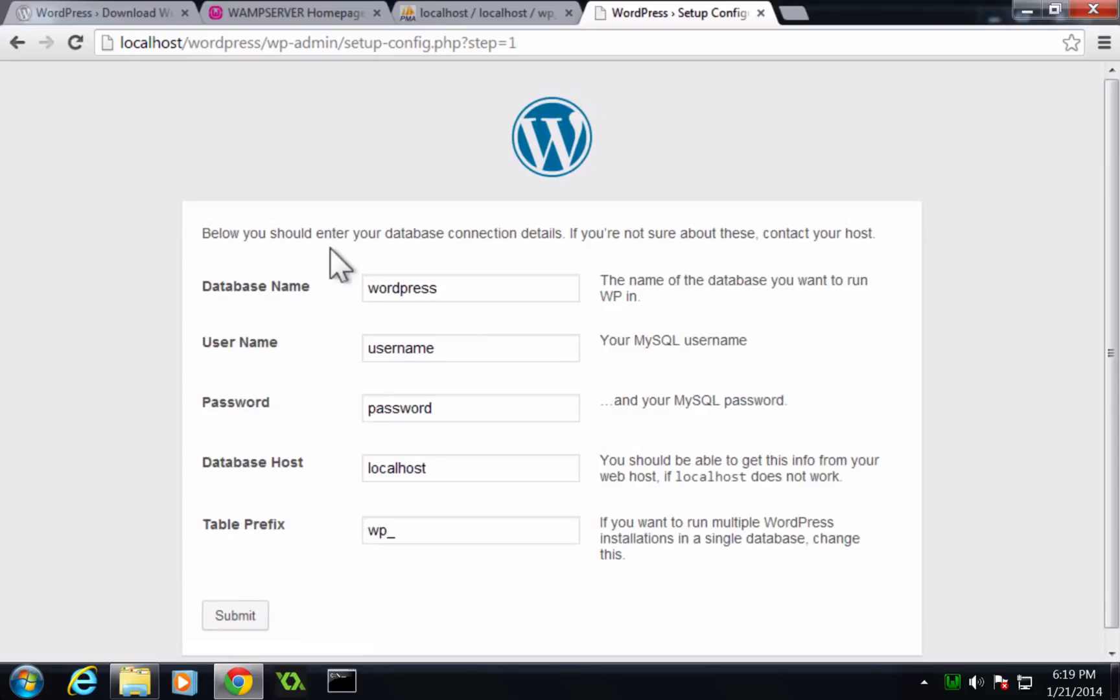
double_click(396, 285)
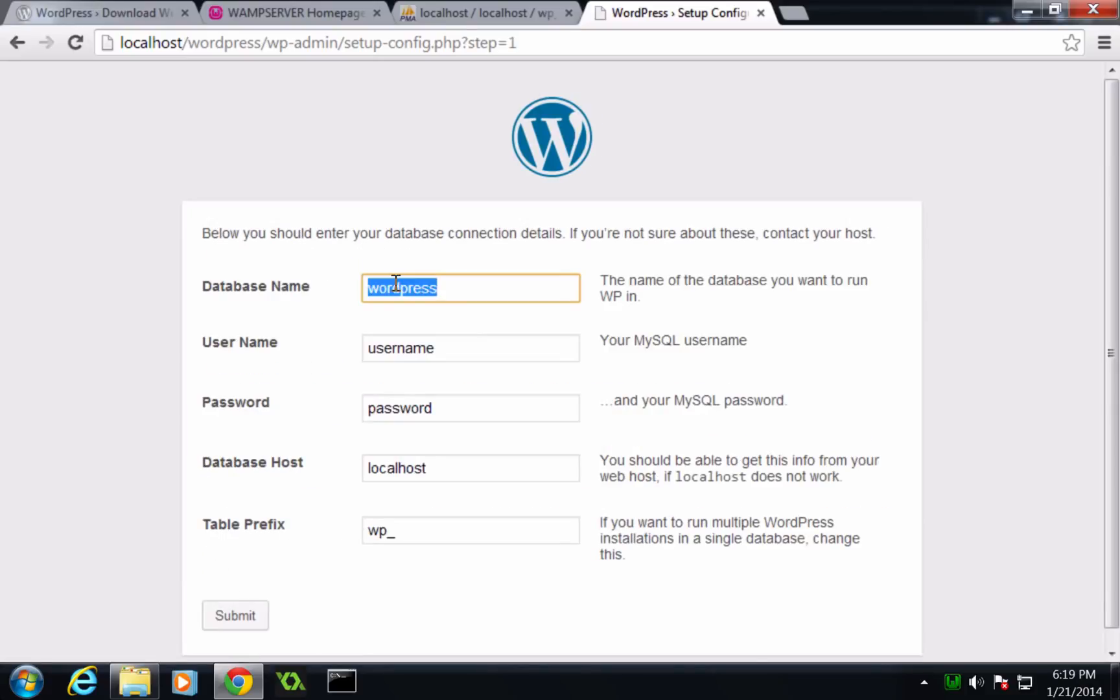
type("wo")
key("BackSpace")
type("p_levelup")
- Set the user name to root, clear the password, keep localhost and wp_ prefix, and submit
double_click(411, 345)
type("root")
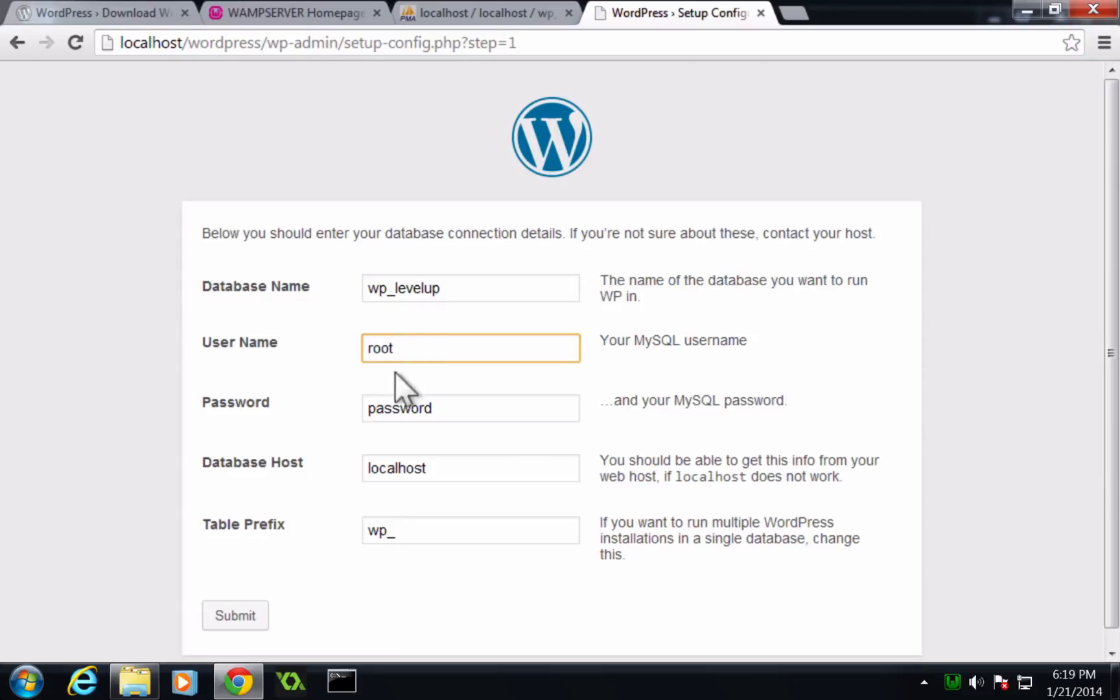
double_click(412, 406)
key("BackSpace")
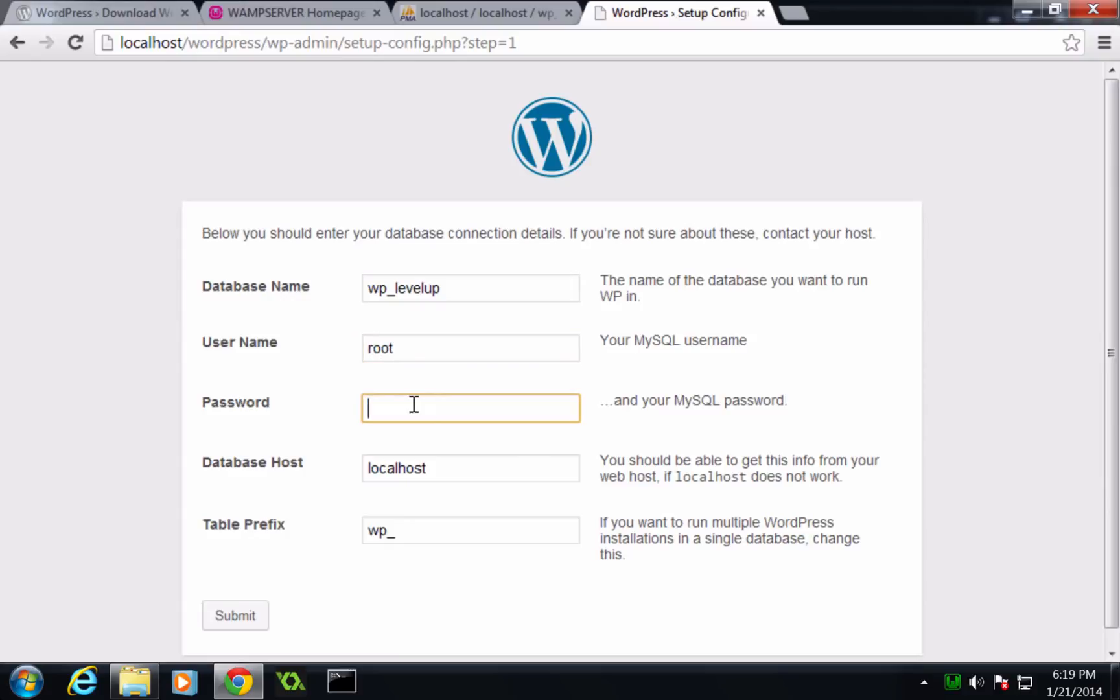
left_click(421, 464)
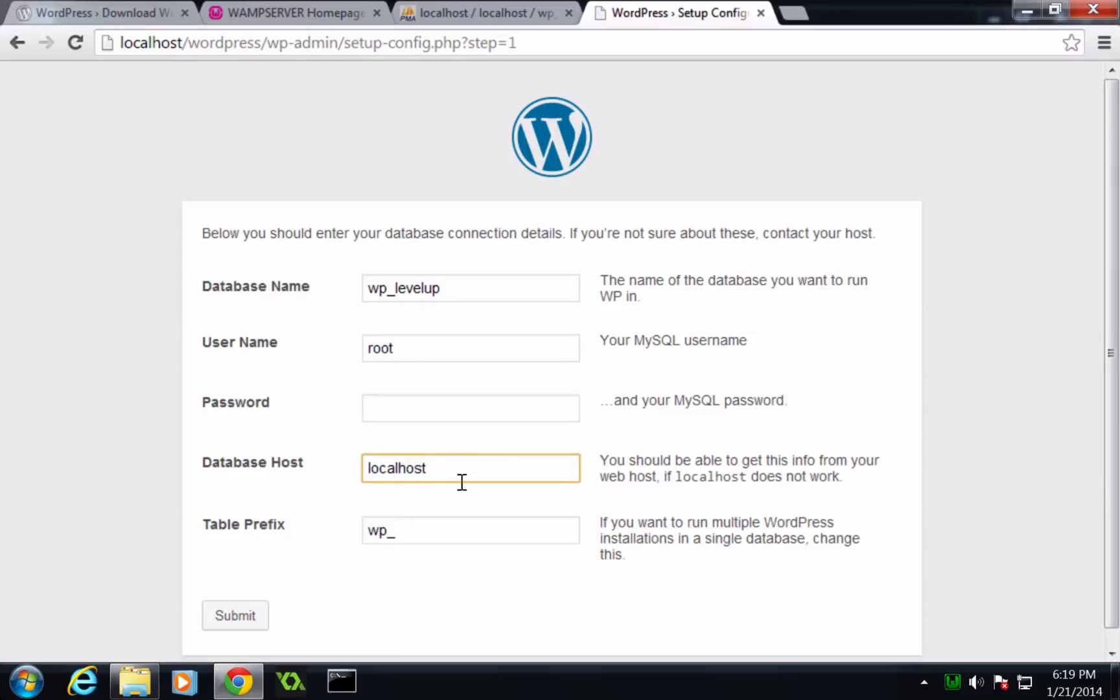
left_click(443, 520)
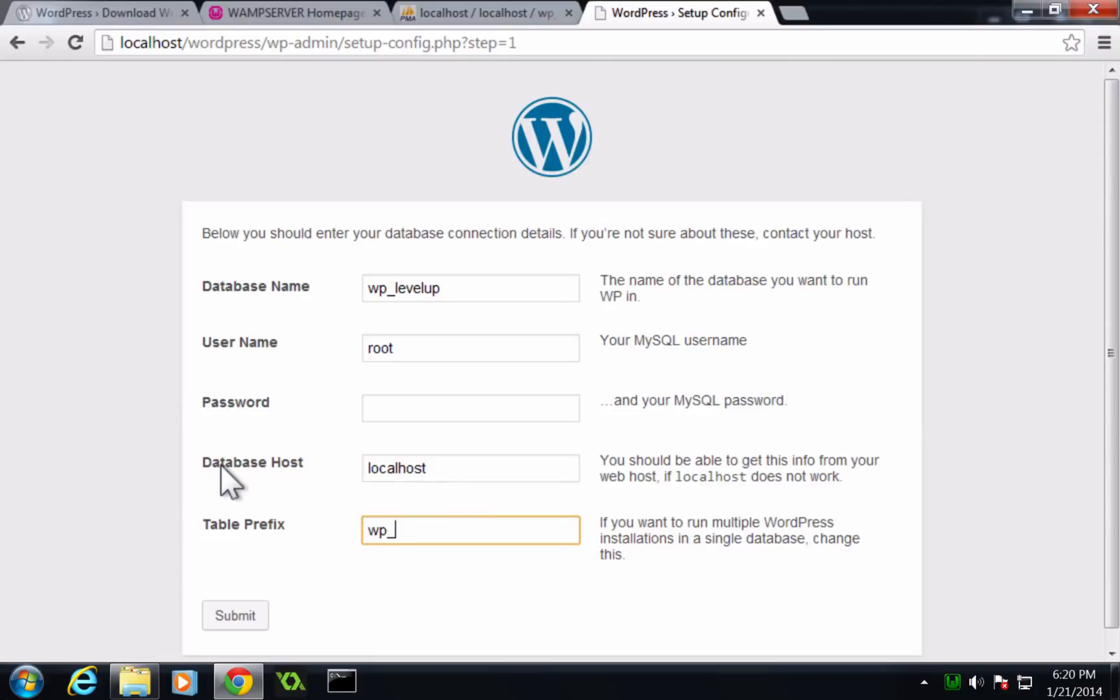
left_click(228, 606)
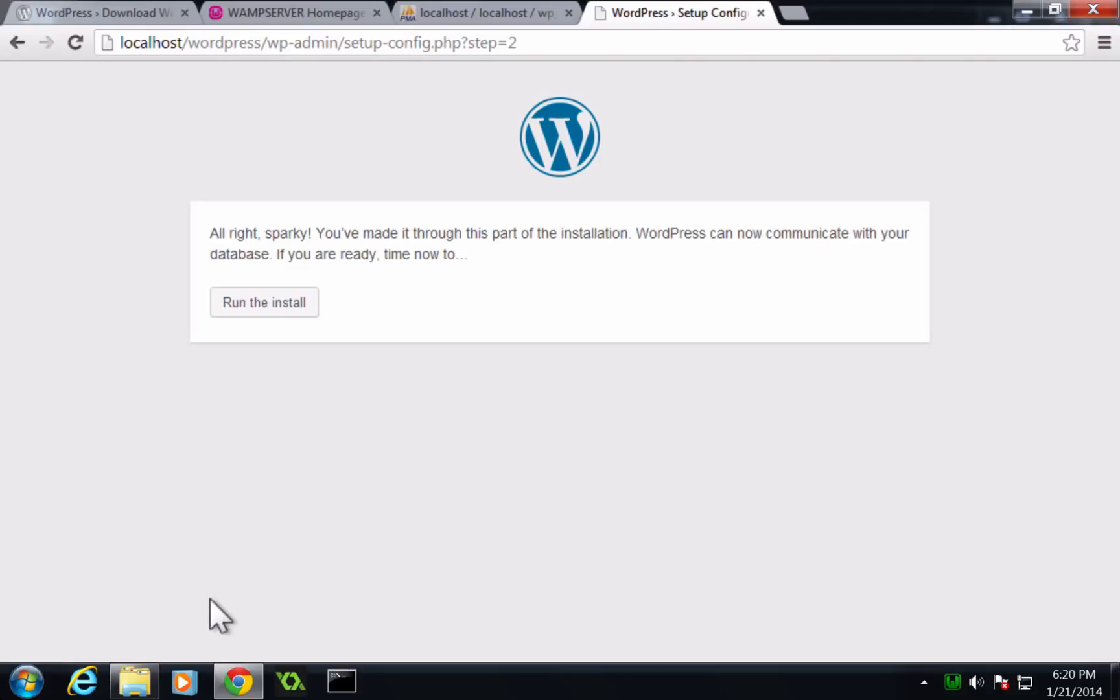
- Run the install and set the site title to Level Up Wordpress
left_click(235, 291)
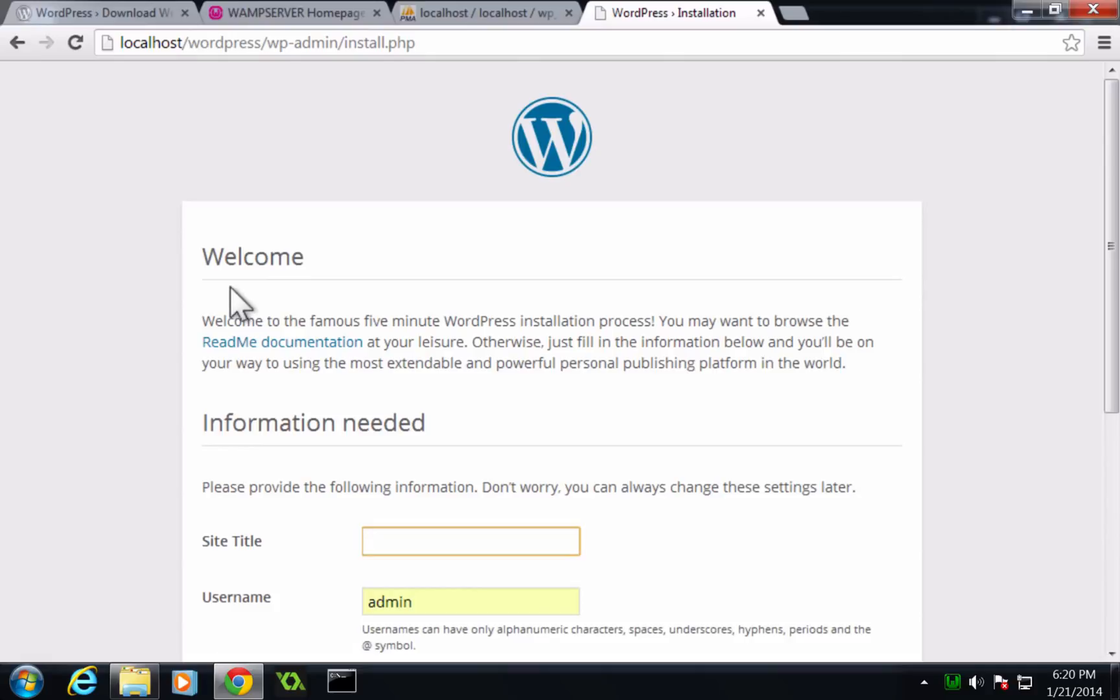
scroll(230, 286, "down", 2)
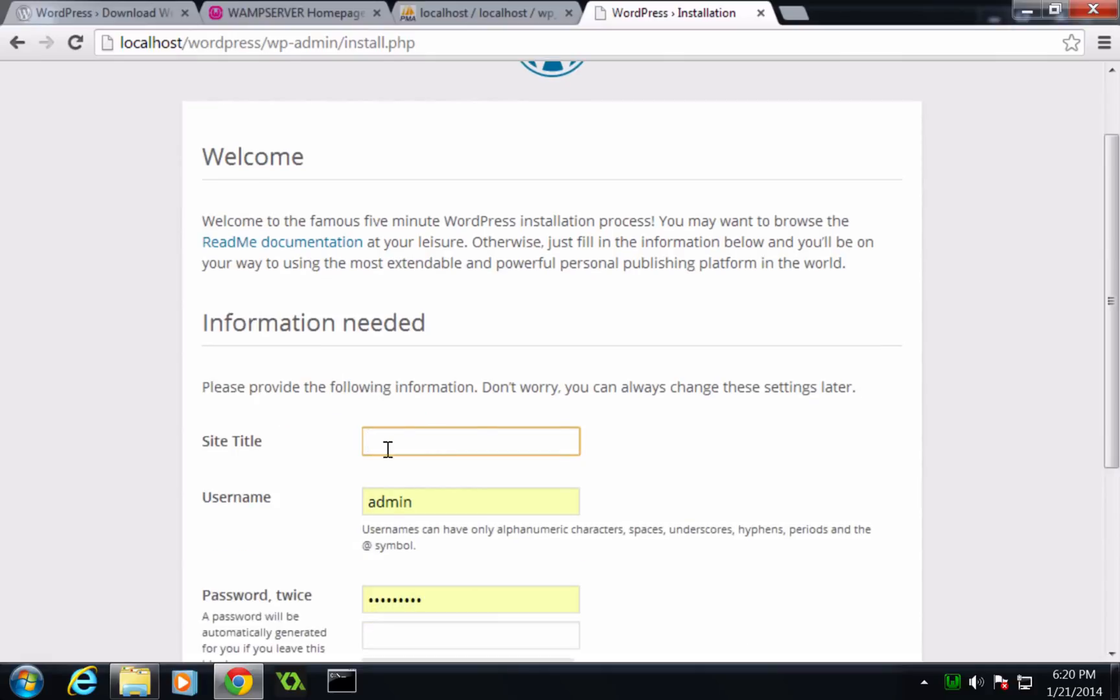
scroll(383, 449, "down", 2)
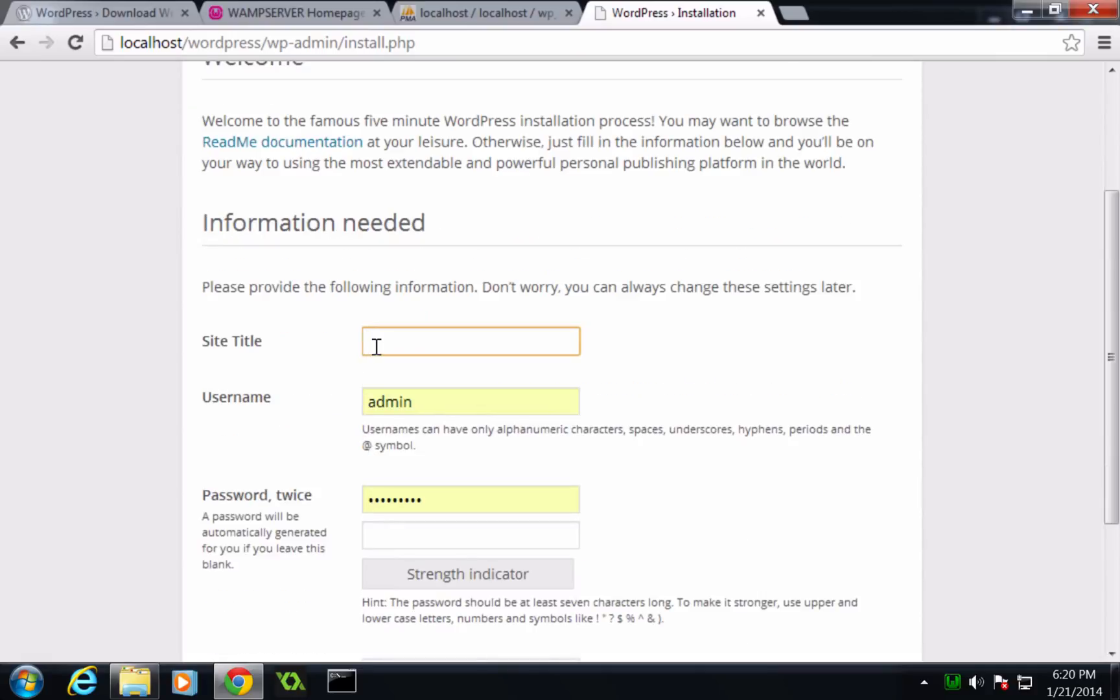
type("Level Up Wordpress")
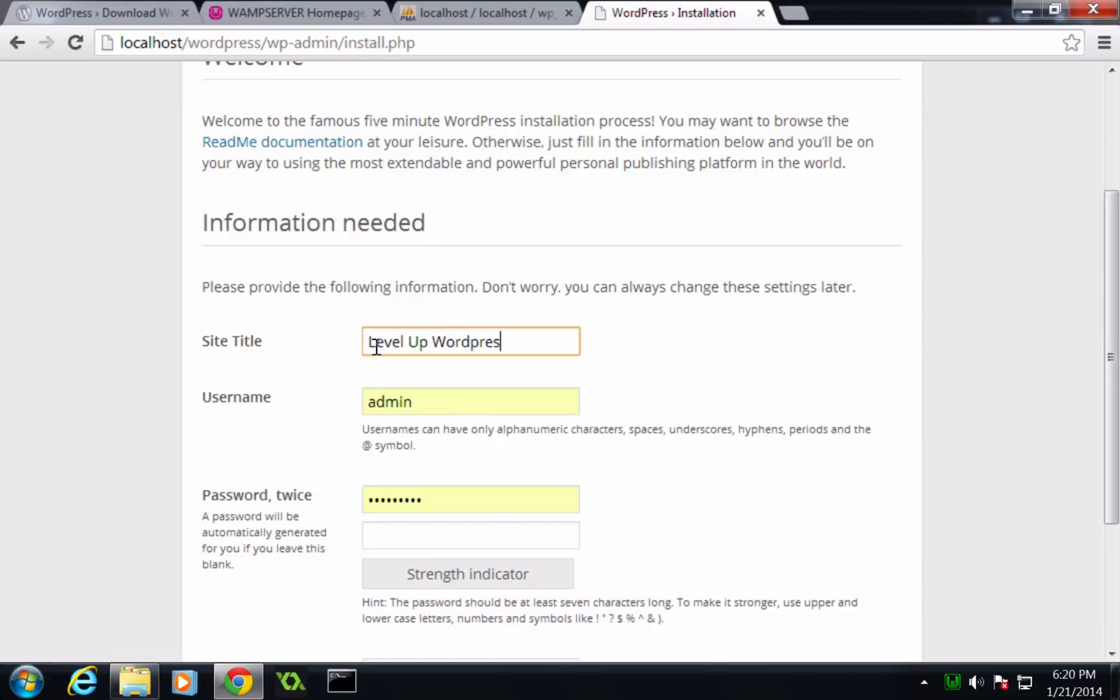
- Keep admin as the username and enter the admin password twice
double_click(437, 400)
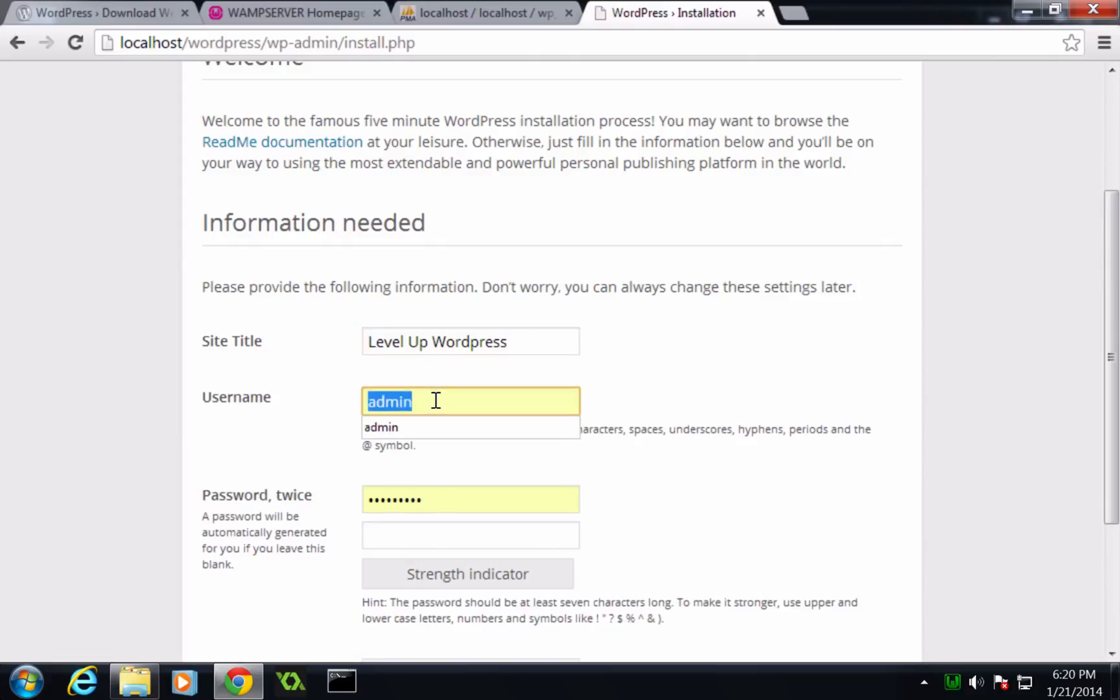
left_click(436, 400)
left_click(435, 497)
double_click(437, 498)
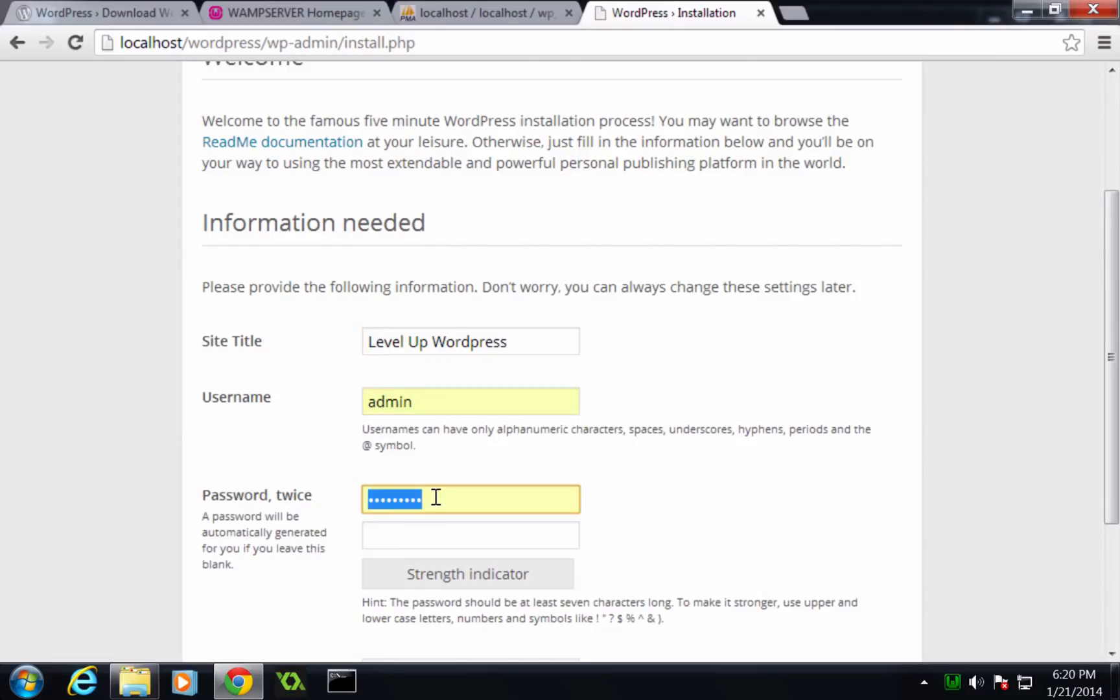
scroll(437, 497, "down", 3)
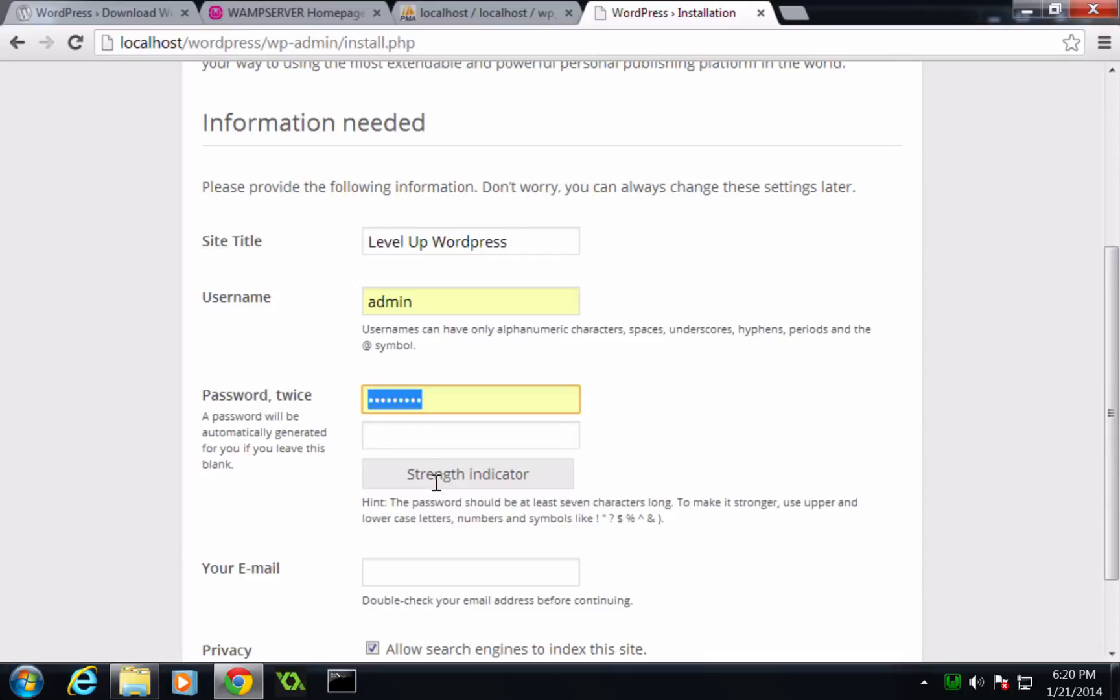
type("********")
key("Tab")
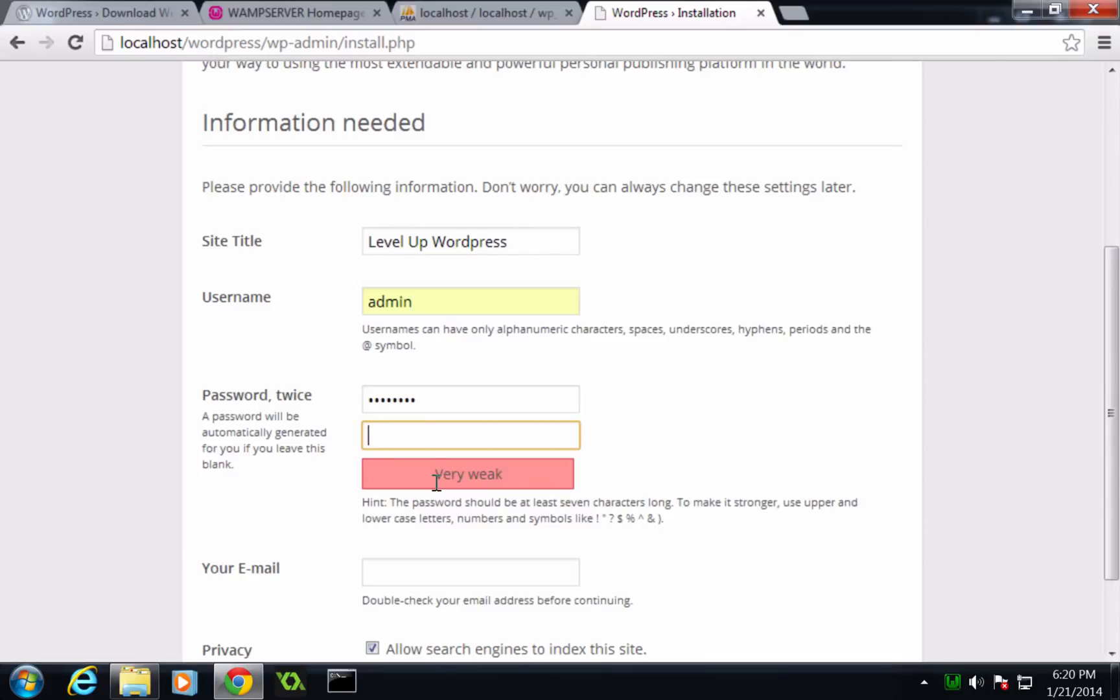
type("**")
key("BackSpace")
key("BackSpace")
type("********")
left_click(624, 432)
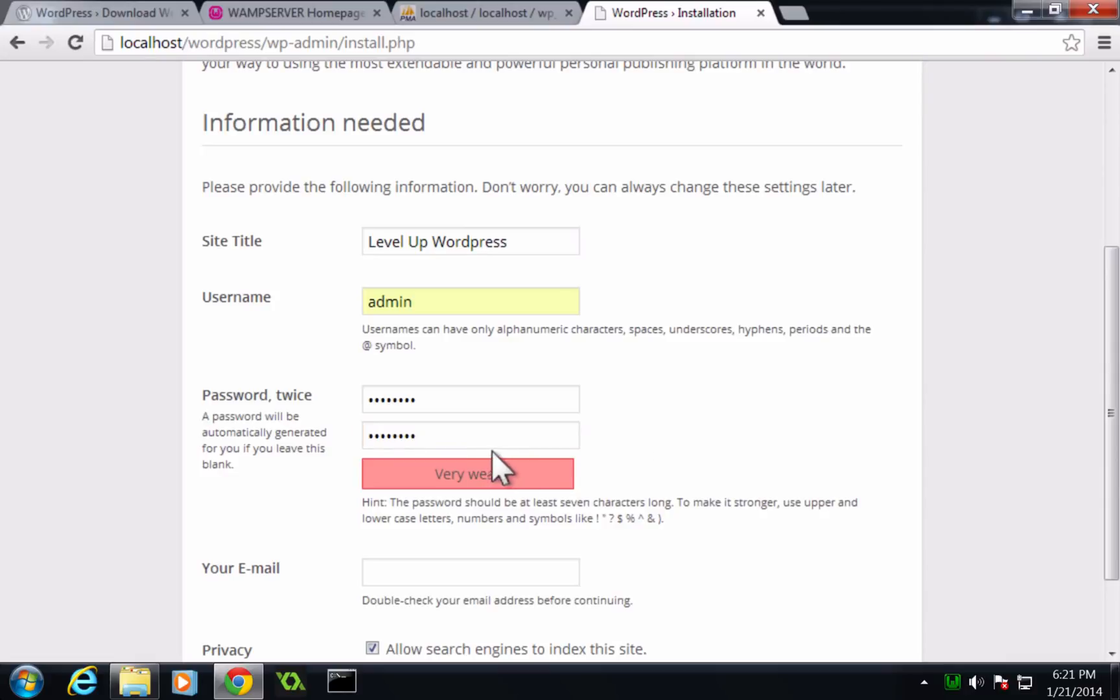
- Fill in the admin e-mail address
left_click_drag(433, 474, 504, 476)
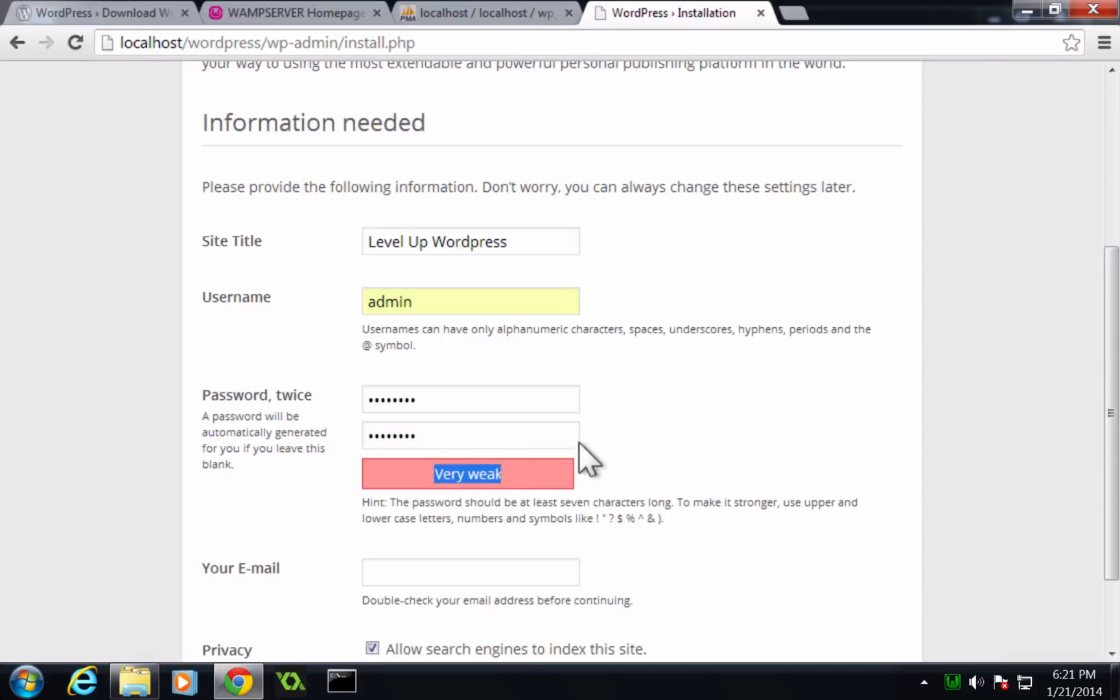
left_click(607, 438)
scroll(608, 438, "down", 2)
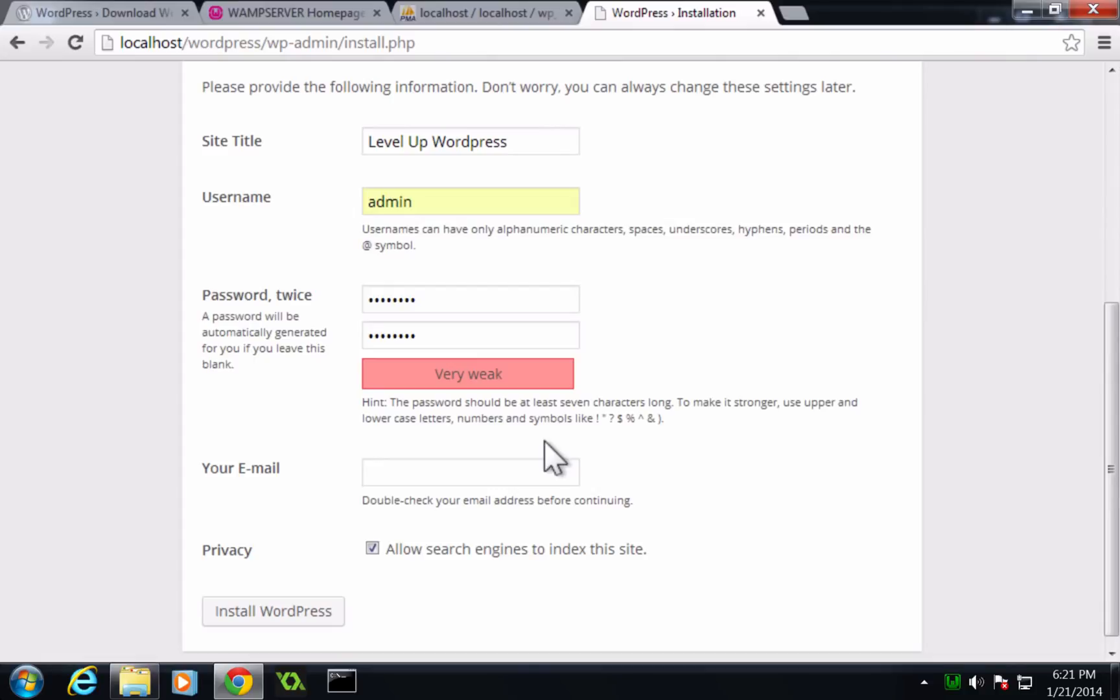
left_click(546, 468)
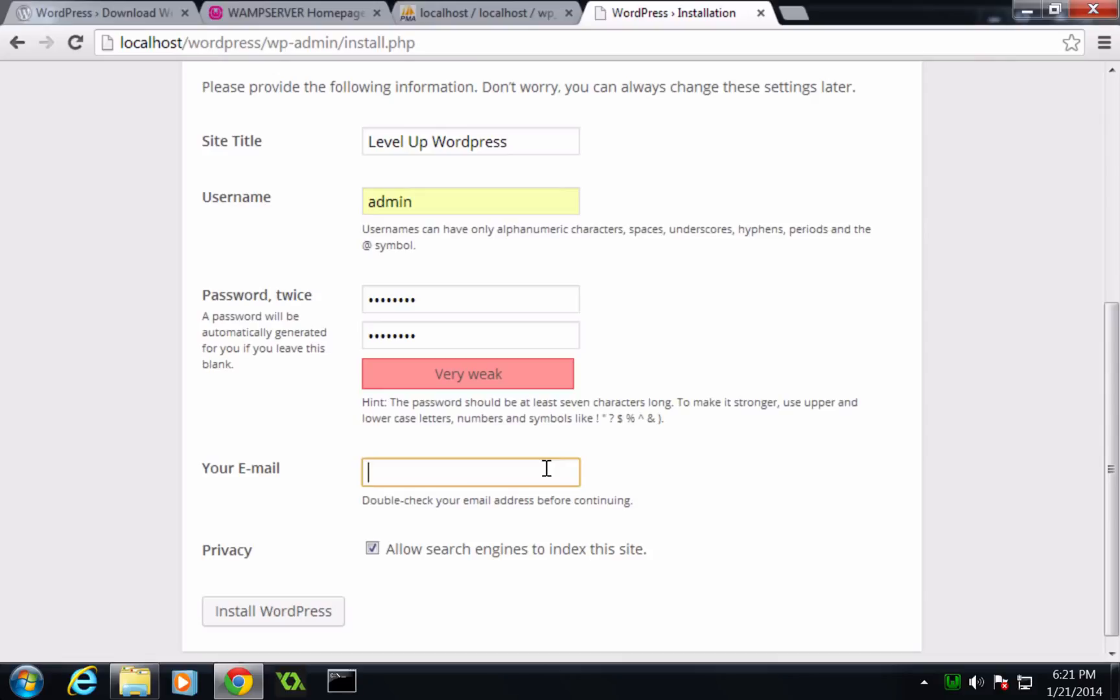
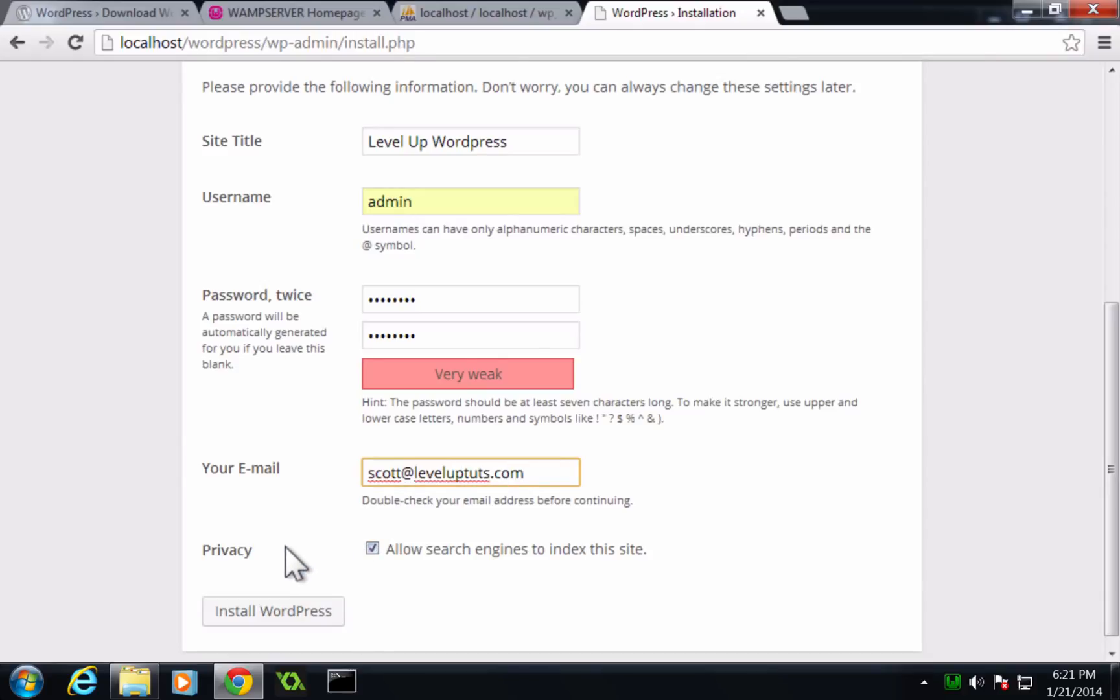
- Install WordPress and continue to the login page
left_click(275, 612)
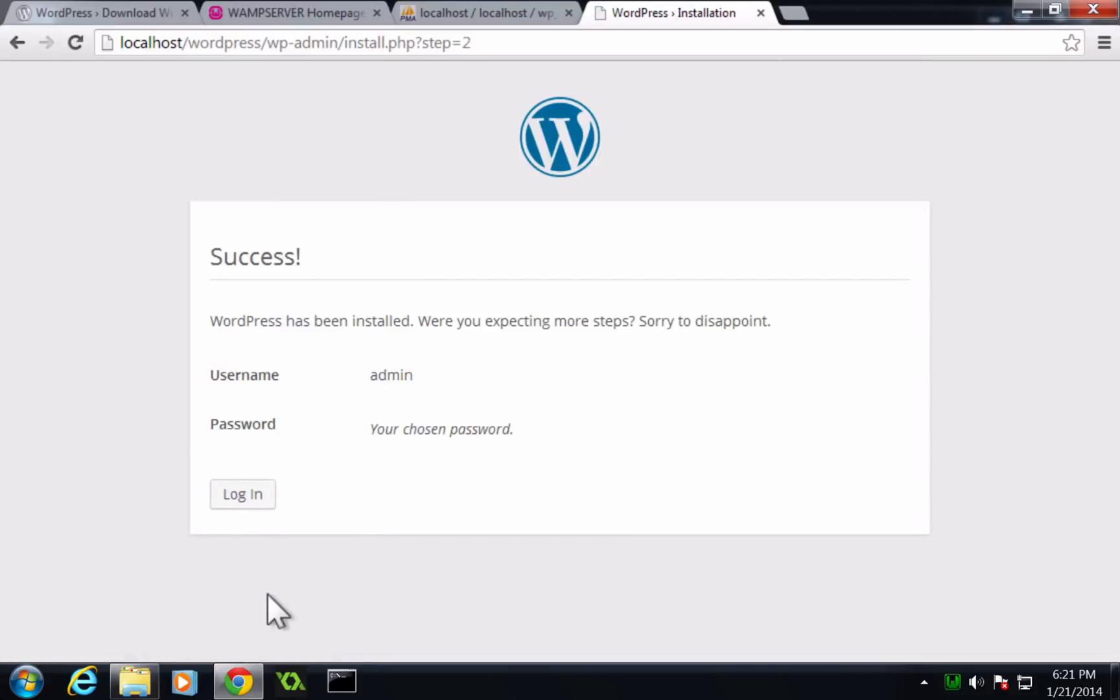
left_click_drag(431, 321, 778, 335)
left_click(479, 345)
left_click(218, 479)
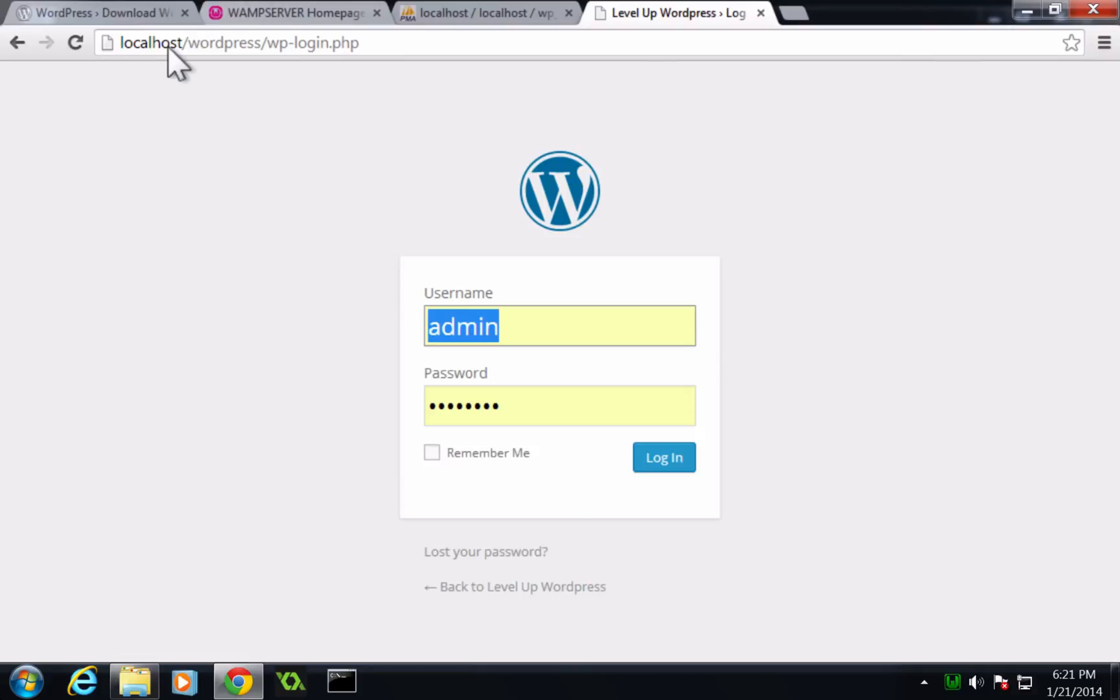
- Examine the login page's address
double_click(209, 43)
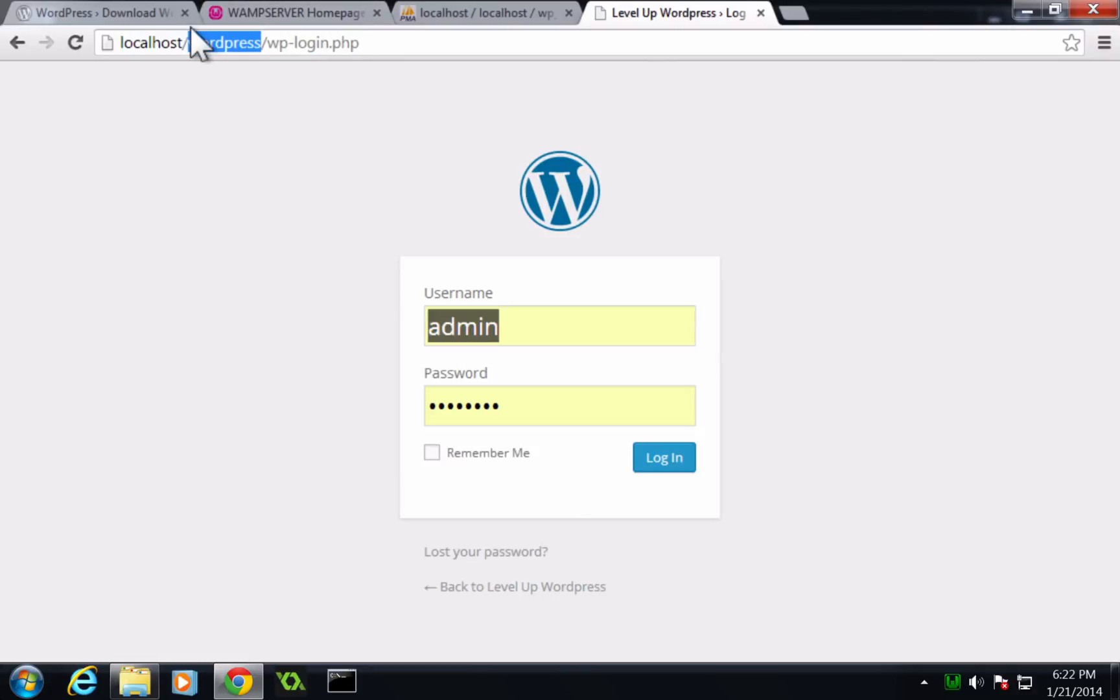
left_click_drag(279, 43, 350, 31)
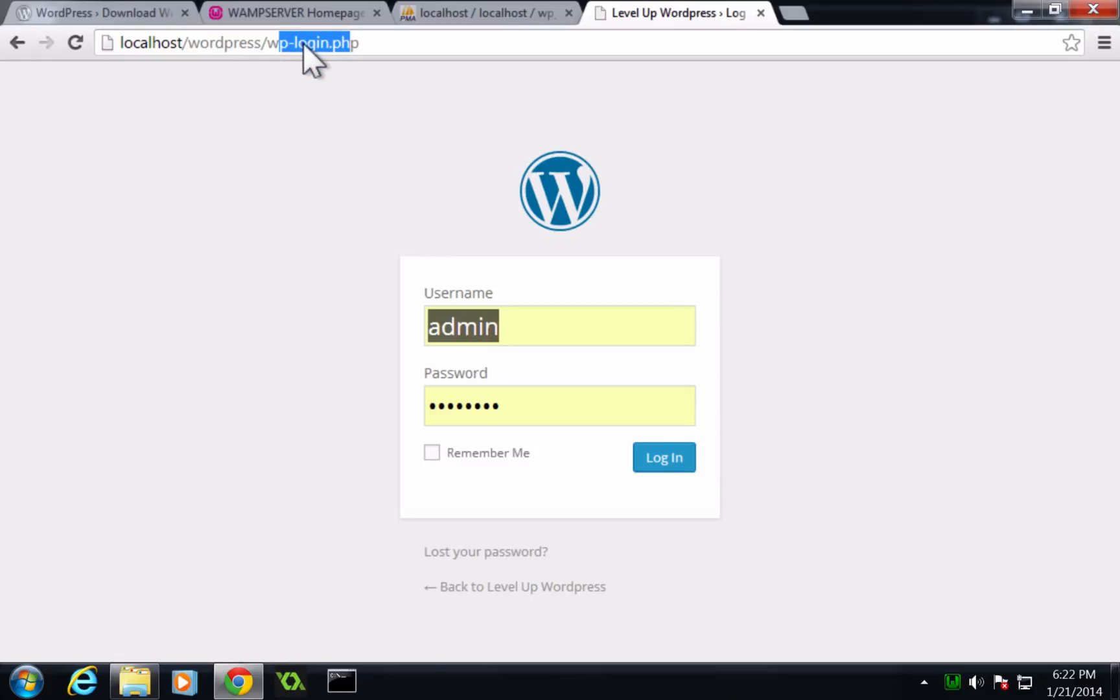
left_click(362, 44)
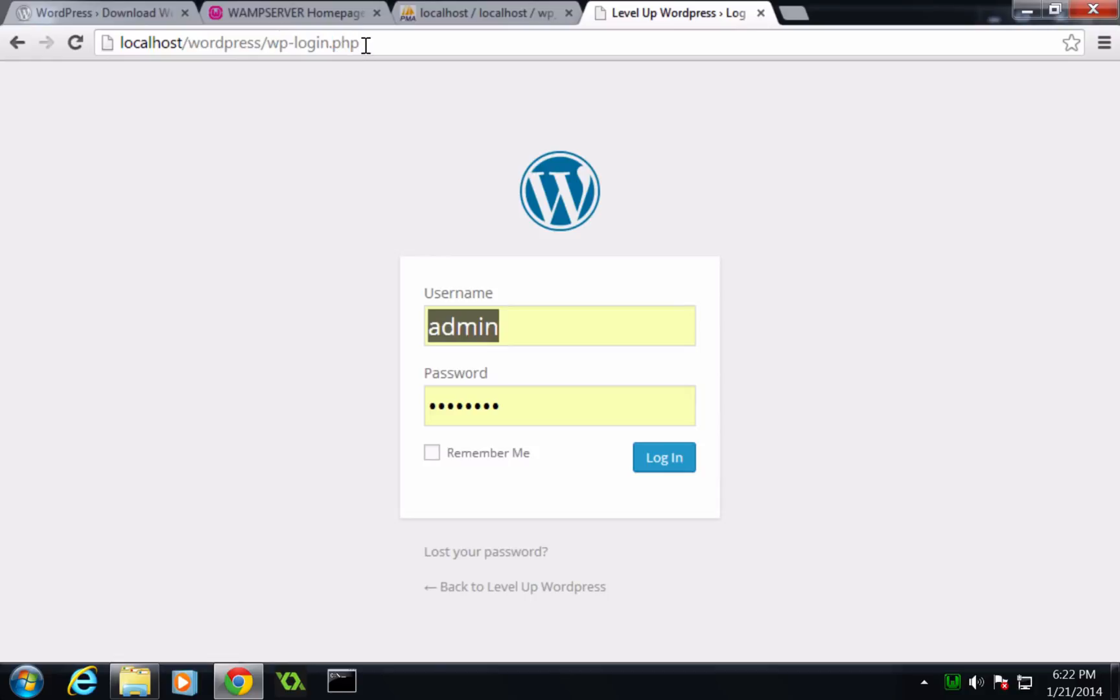
left_click_drag(364, 44, 271, 64)
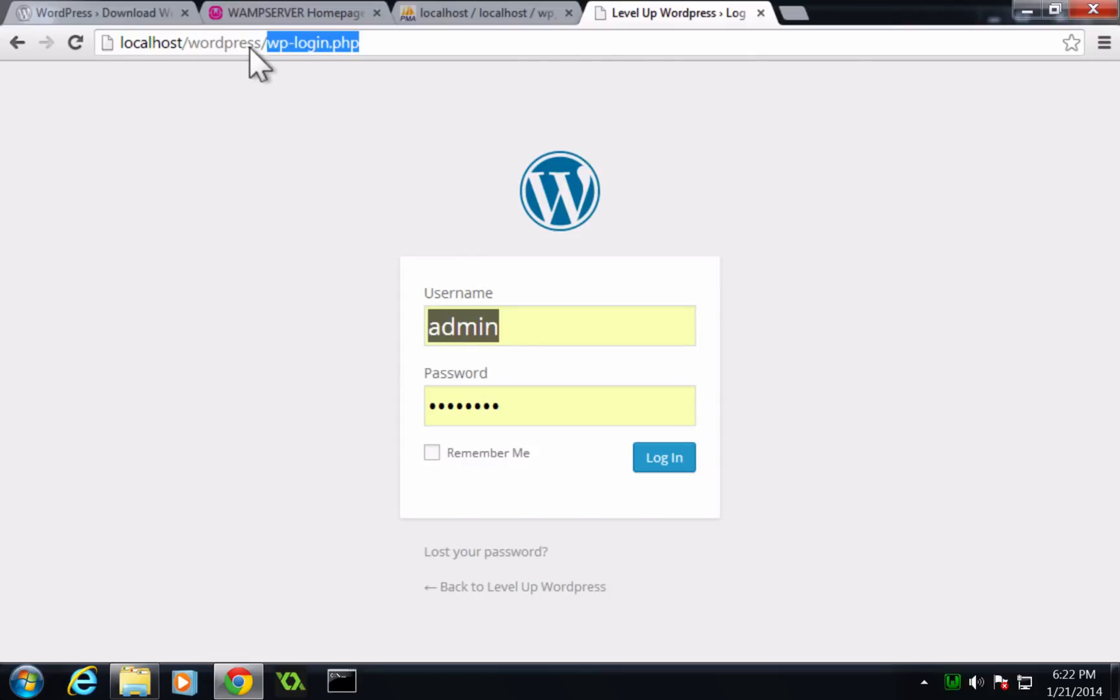
left_click(357, 299)
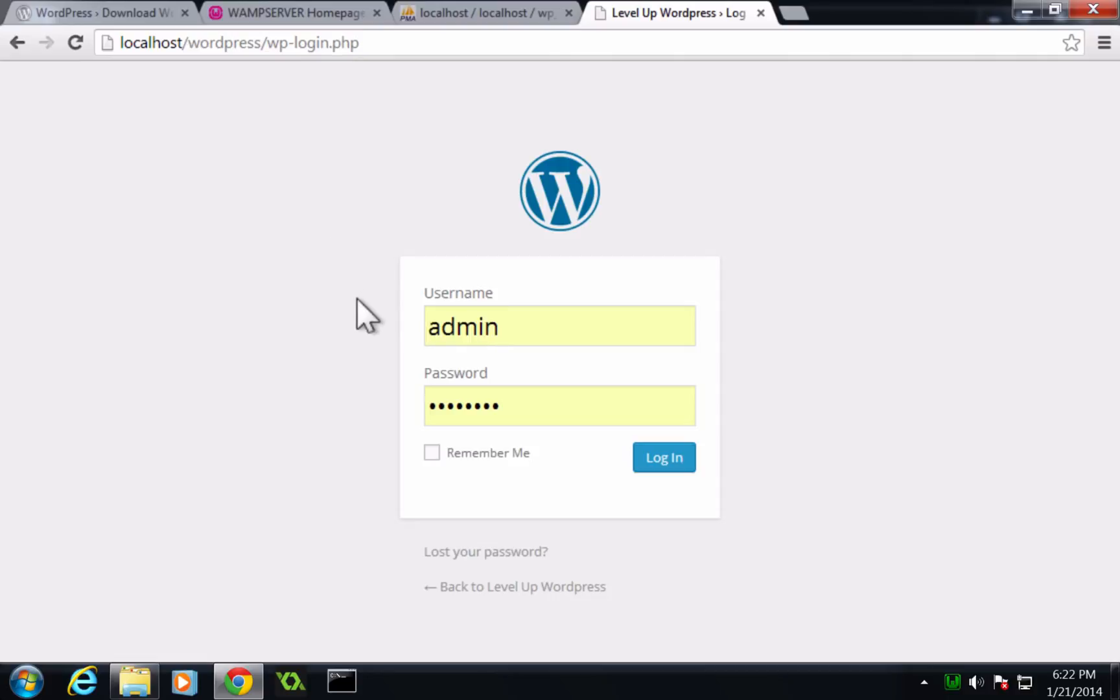
- Tick Remember Me, re-enter the admin password, and log in to the dashboard
left_click(431, 449)
left_click_drag(515, 408, 369, 413)
type("******")
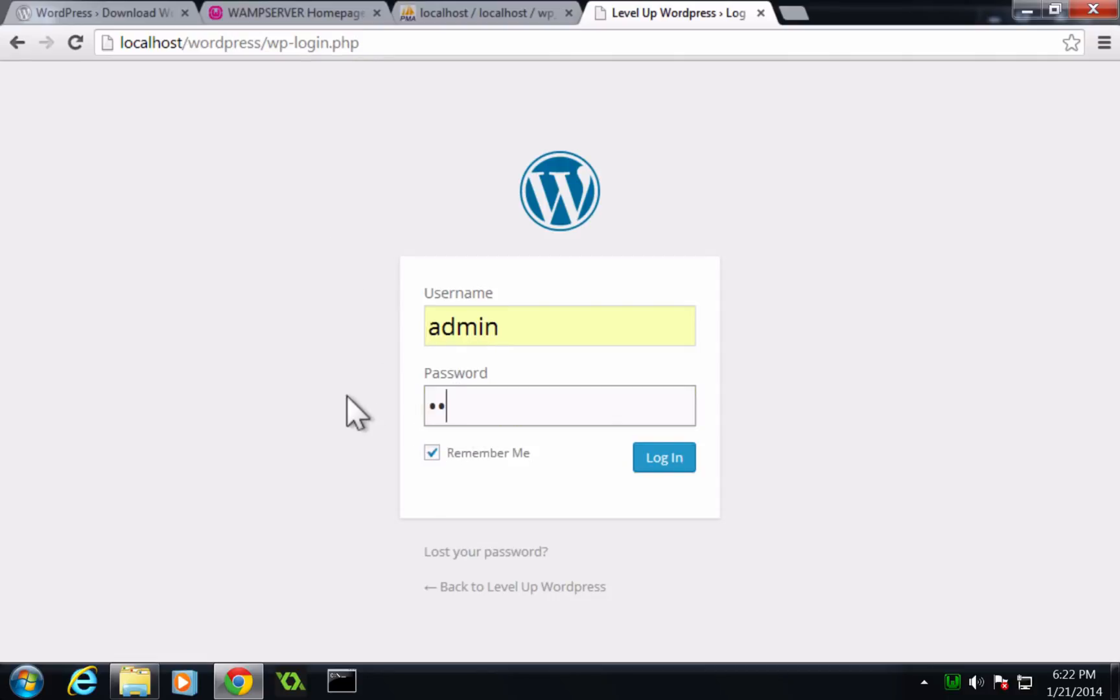
type("**")
left_click(651, 461)
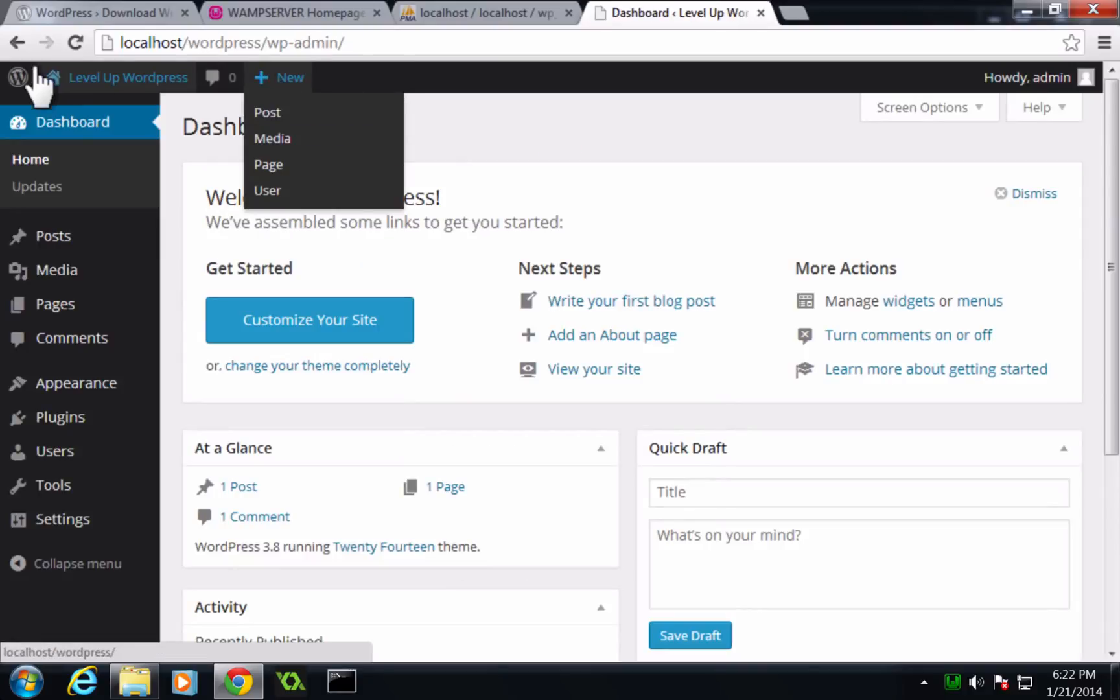
- Open the site's front end in a new tab and view it
right_click(65, 100)
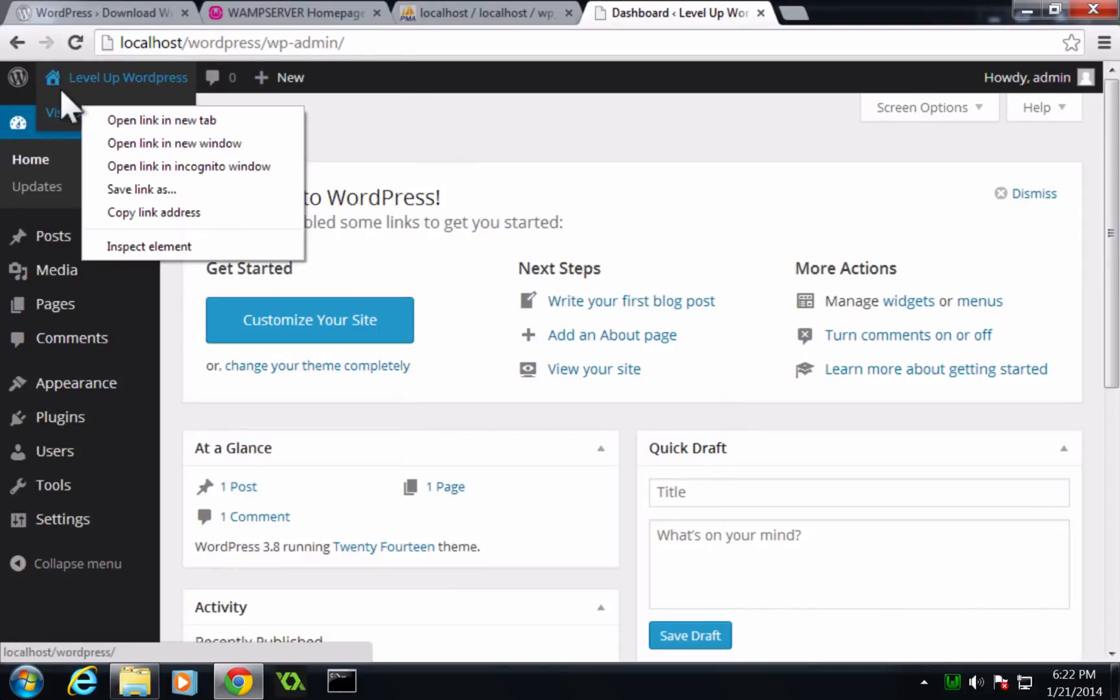
left_click(90, 119)
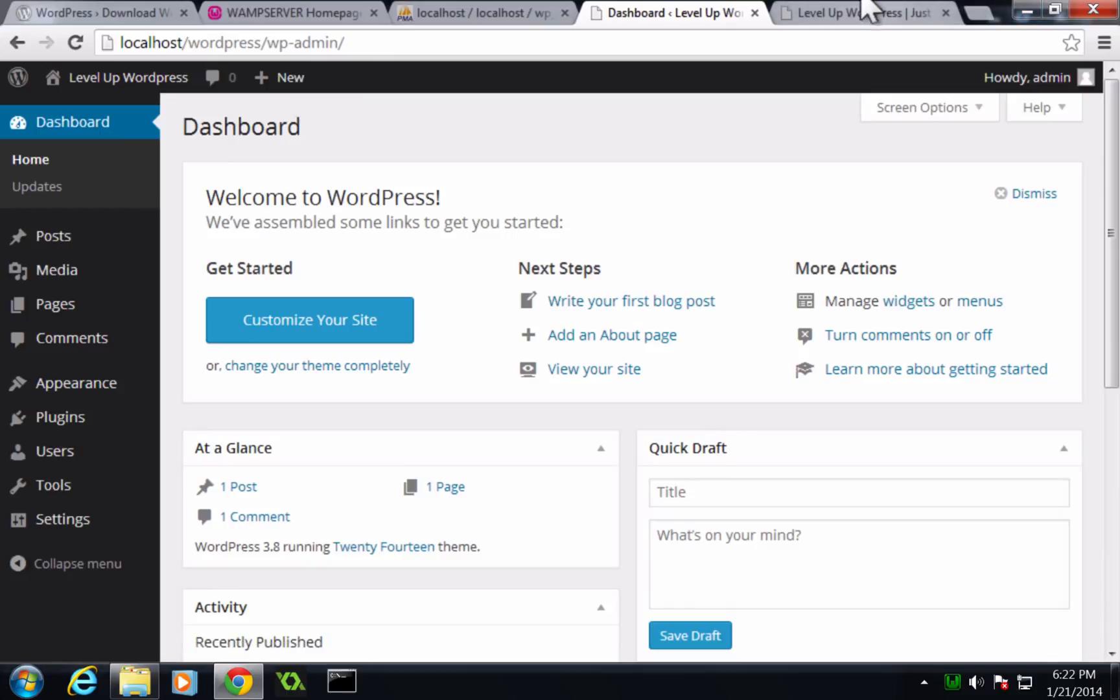
left_click(863, 4)
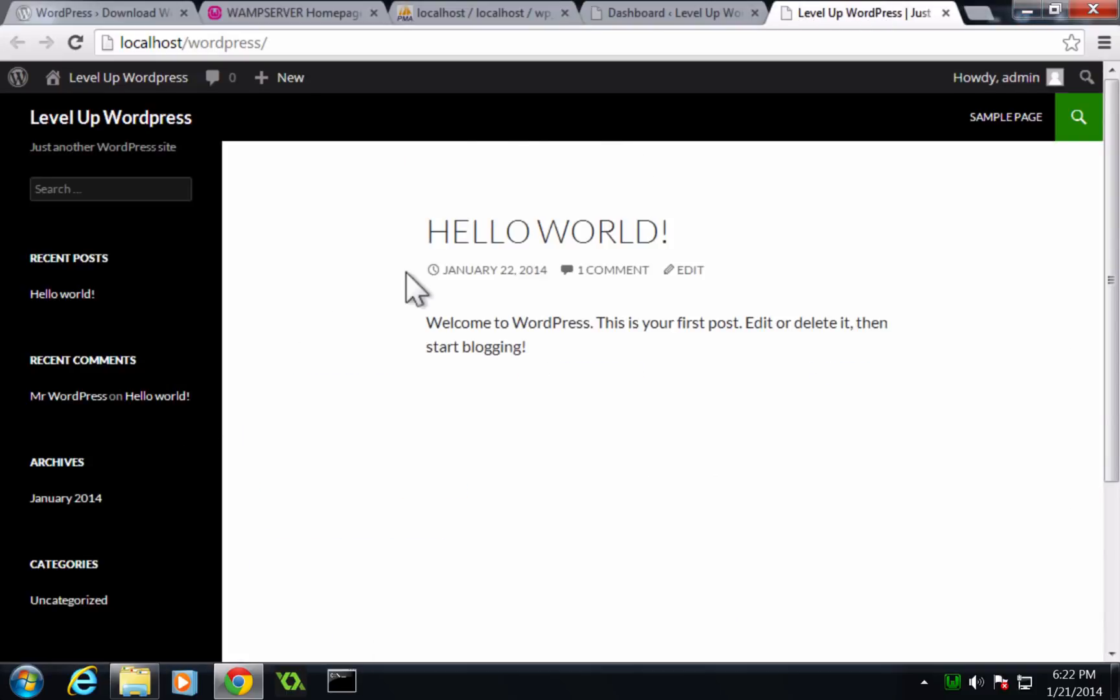
scroll(406, 271, "down", 3)
scroll(406, 271, "up", 3)
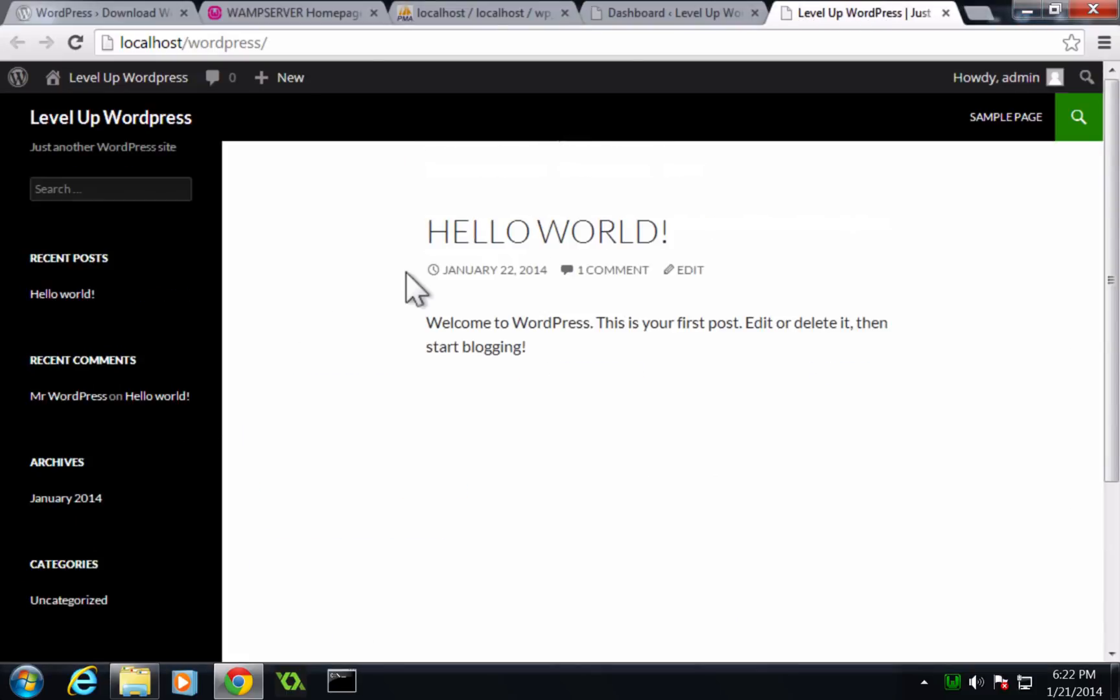